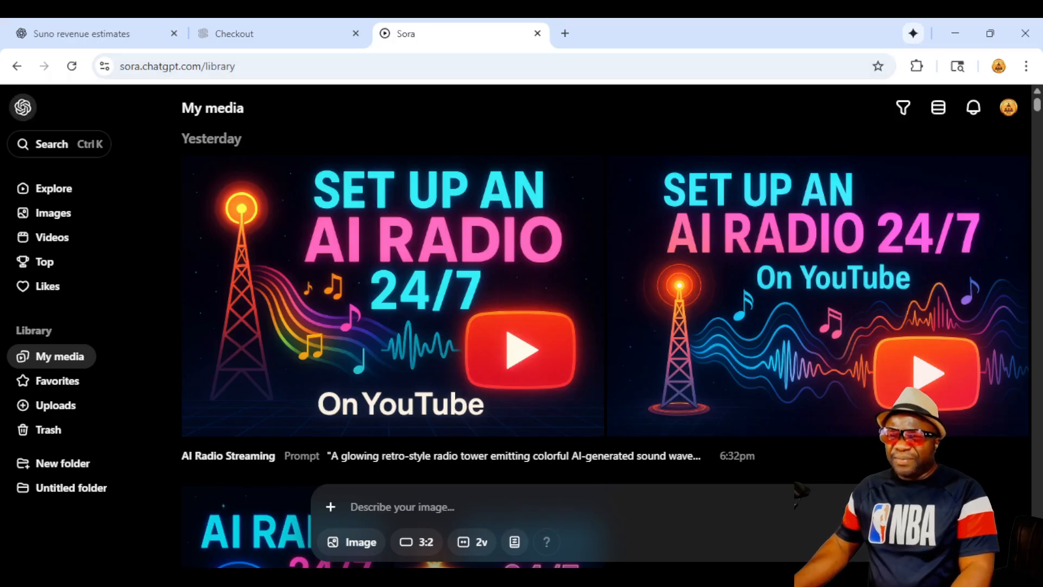
Browse the community images in the Explore gallery
click(49, 188)
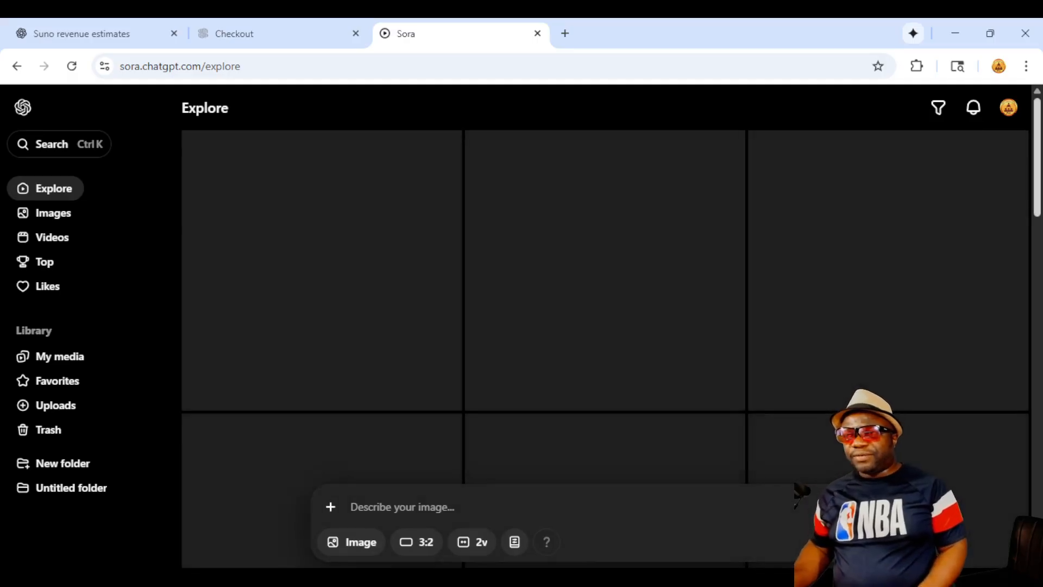
scroll(606, 326, down, 5)
scroll(606, 326, up, 3)
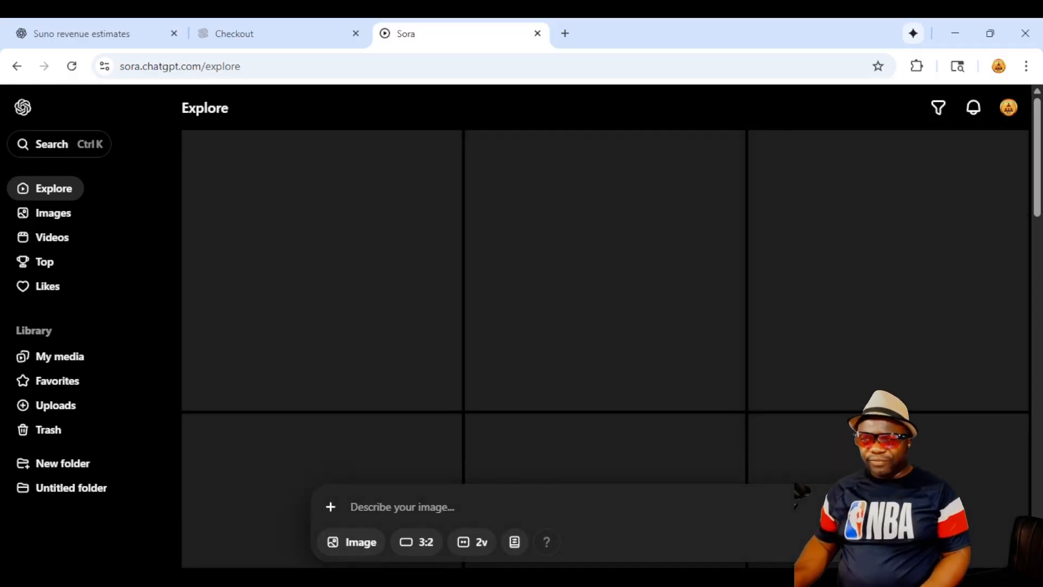
scroll(606, 326, down, 2)
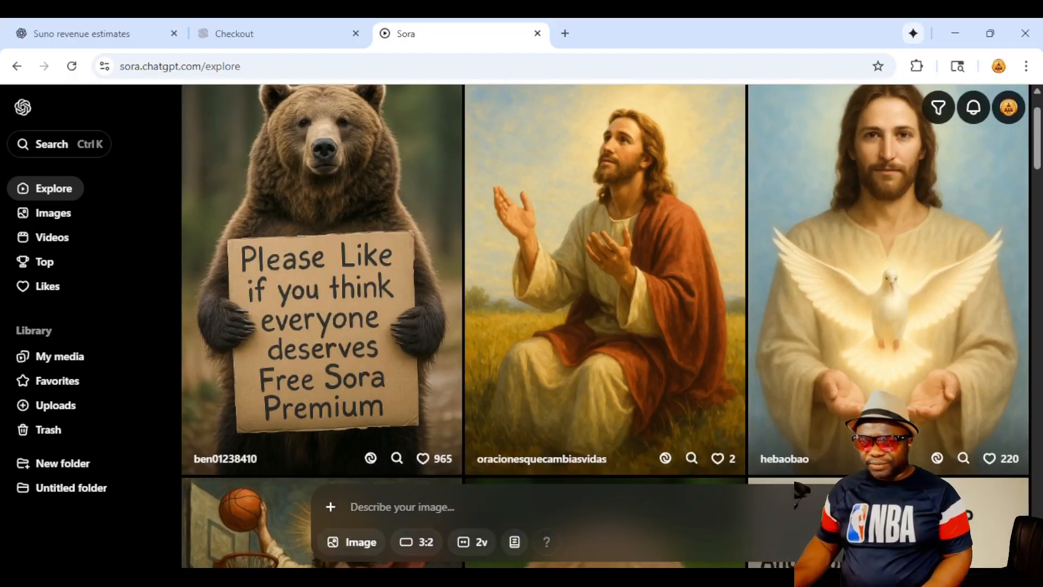
scroll(606, 326, down, 10)
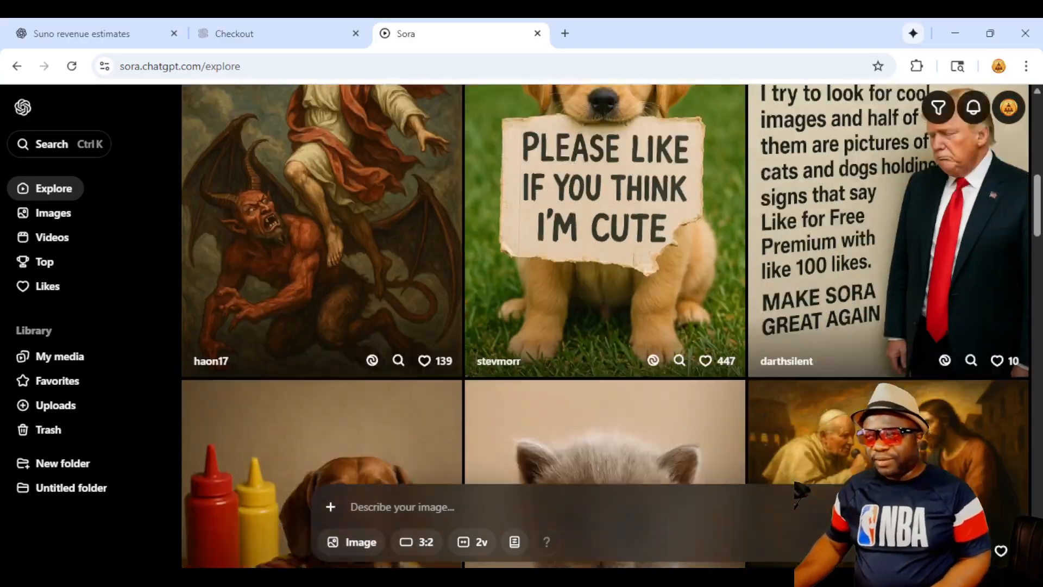
scroll(606, 326, down, 8)
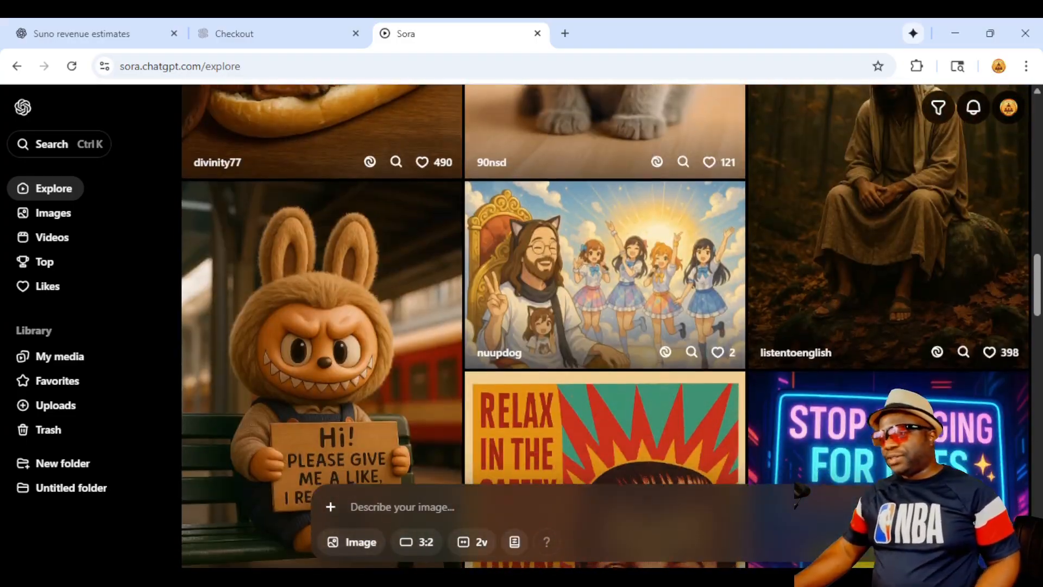
scroll(606, 326, down, 10)
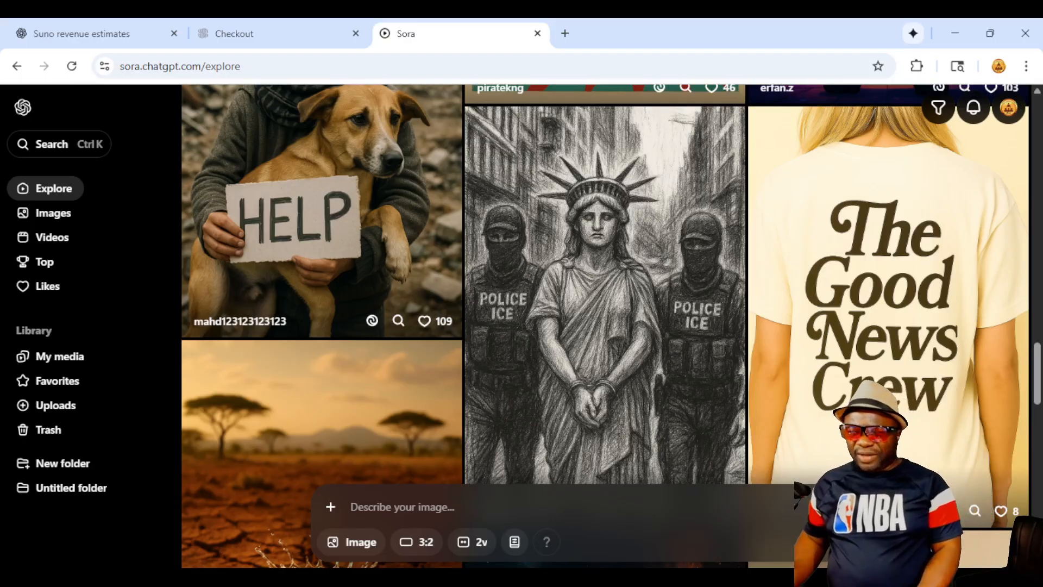
Return to My media and check which output types the prompt box offers
click(60, 356)
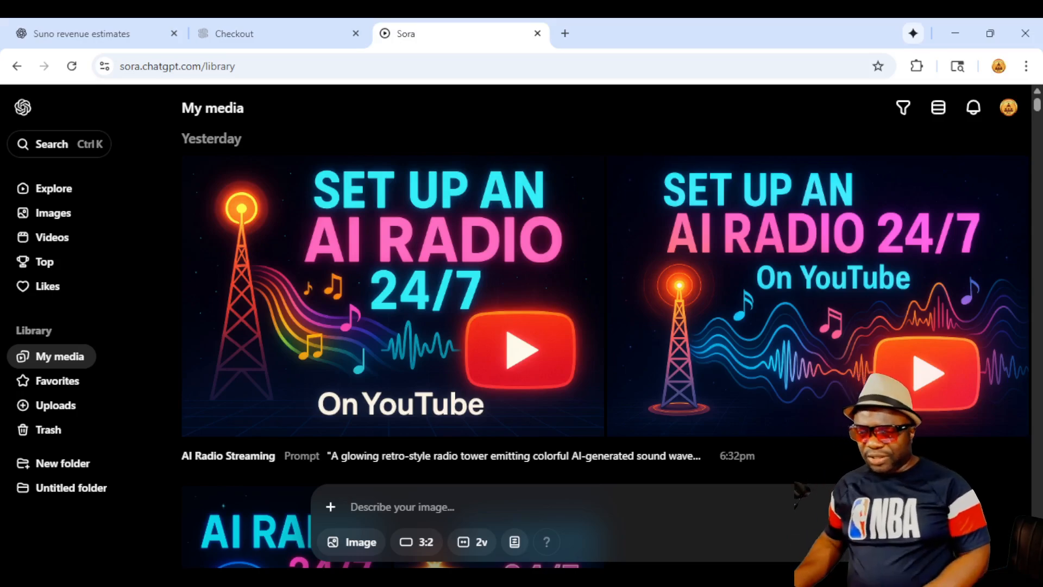
click(353, 541)
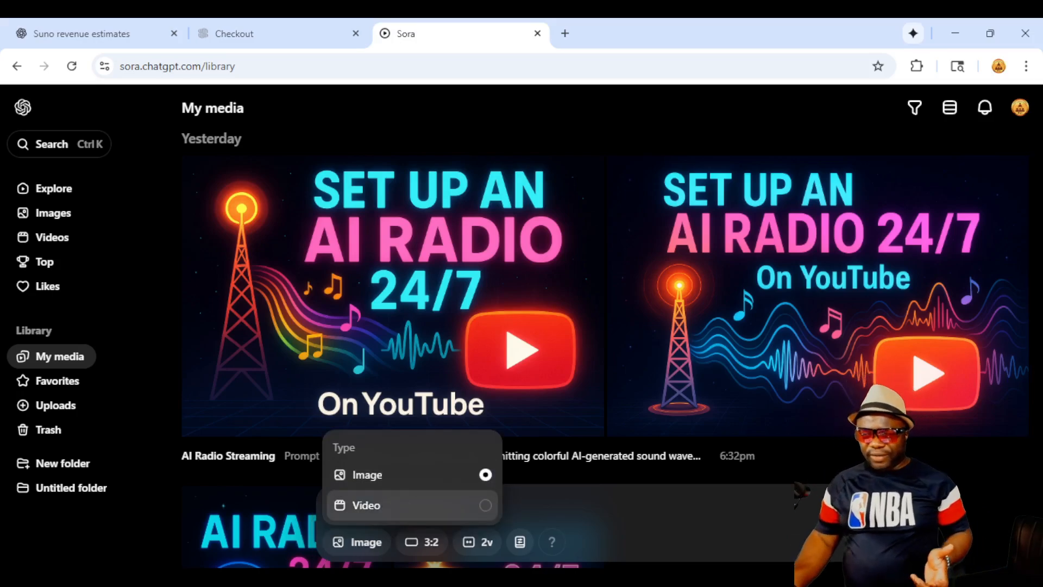
click(356, 542)
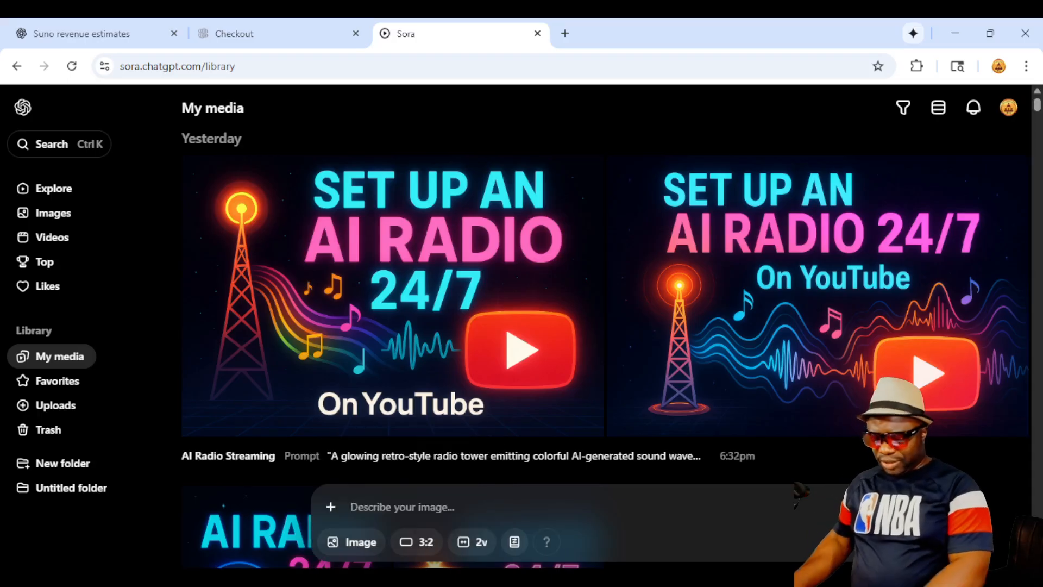
Generate an image from the prompt "Teddy bear looking happy in the toybox by the window. Photorealistic depth (DSLR) detail on fur and surroundings."
text(Teddy)
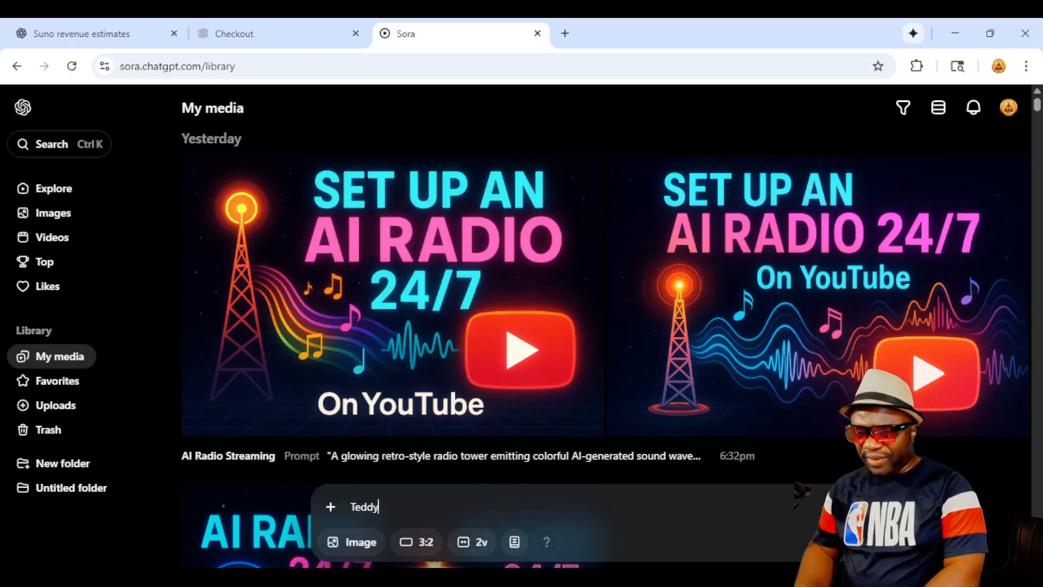
text( bear lo)
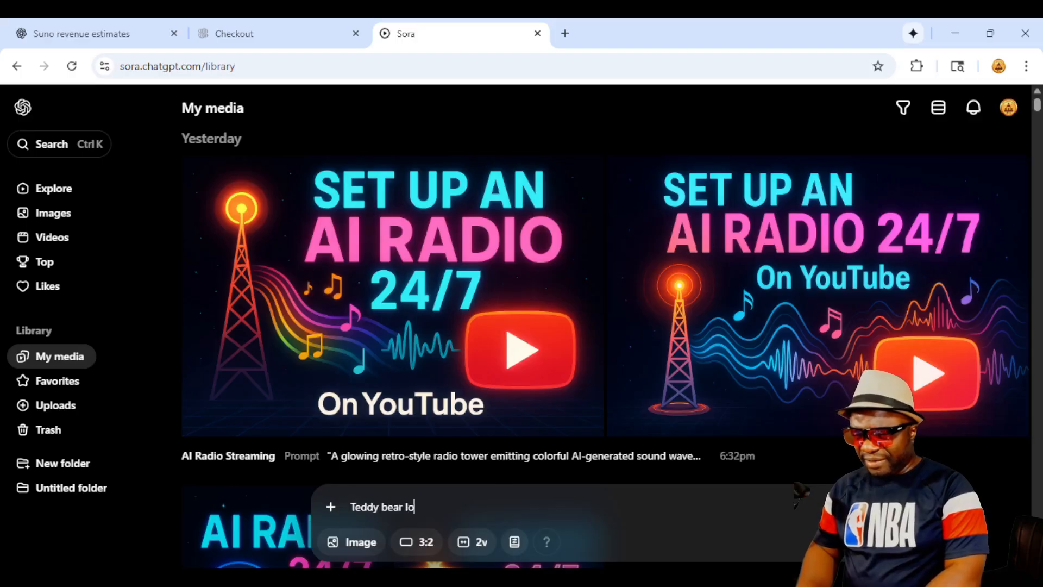
text(oking happy)
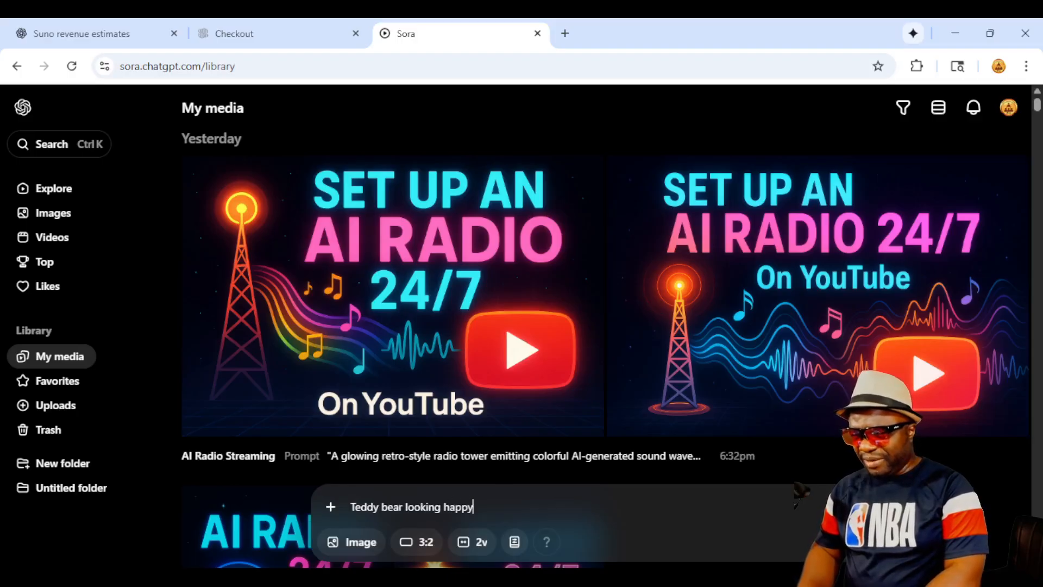
text( in the to)
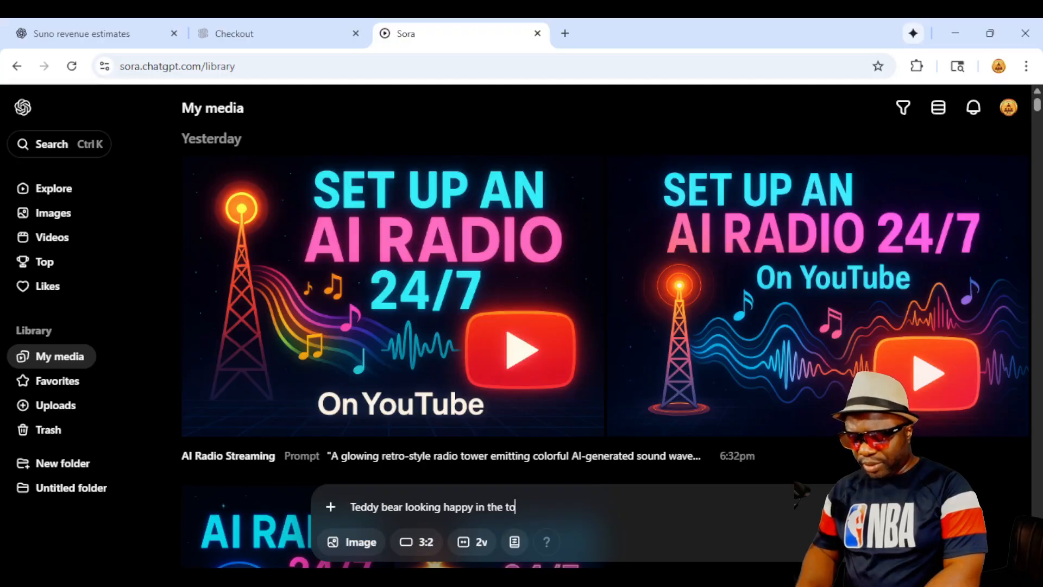
text(ybox )
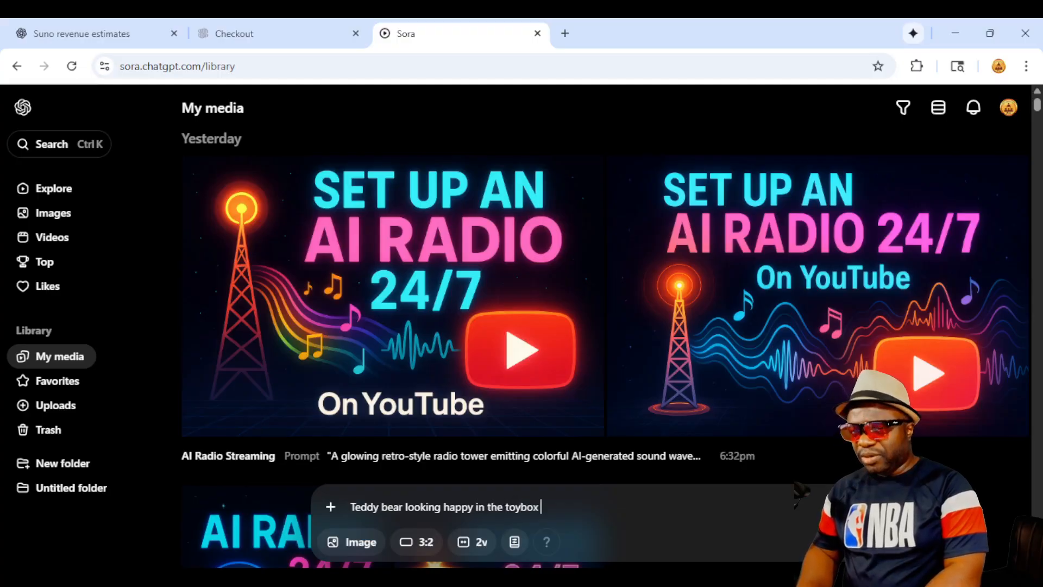
text(by the wind)
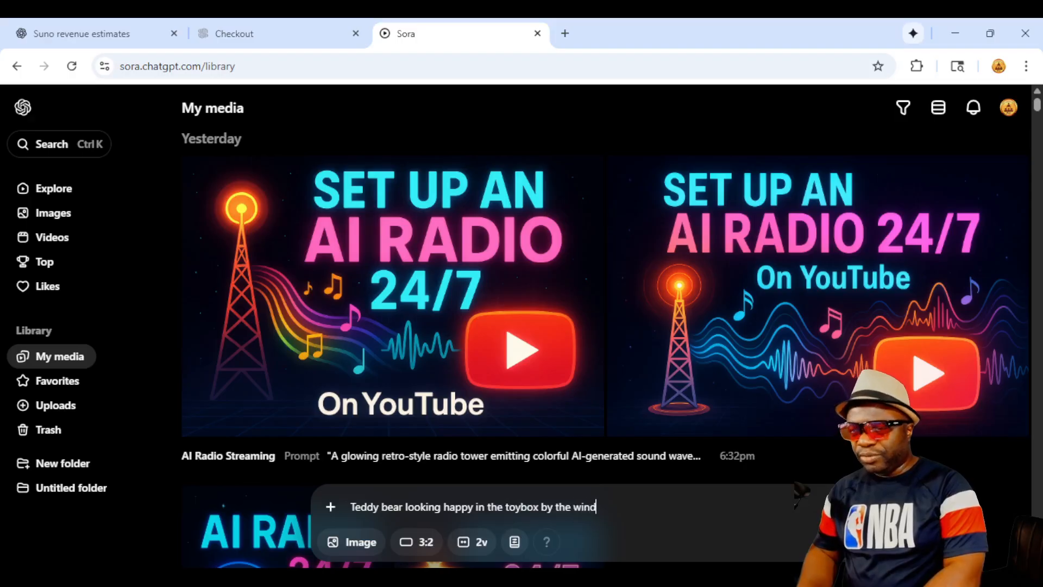
text(ow. Pho)
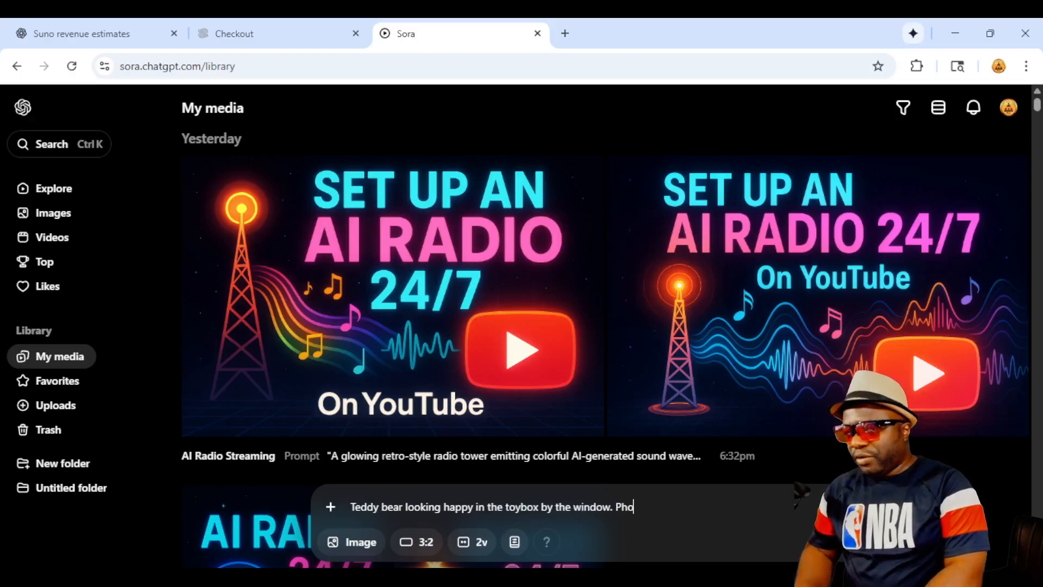
text(torealistic )
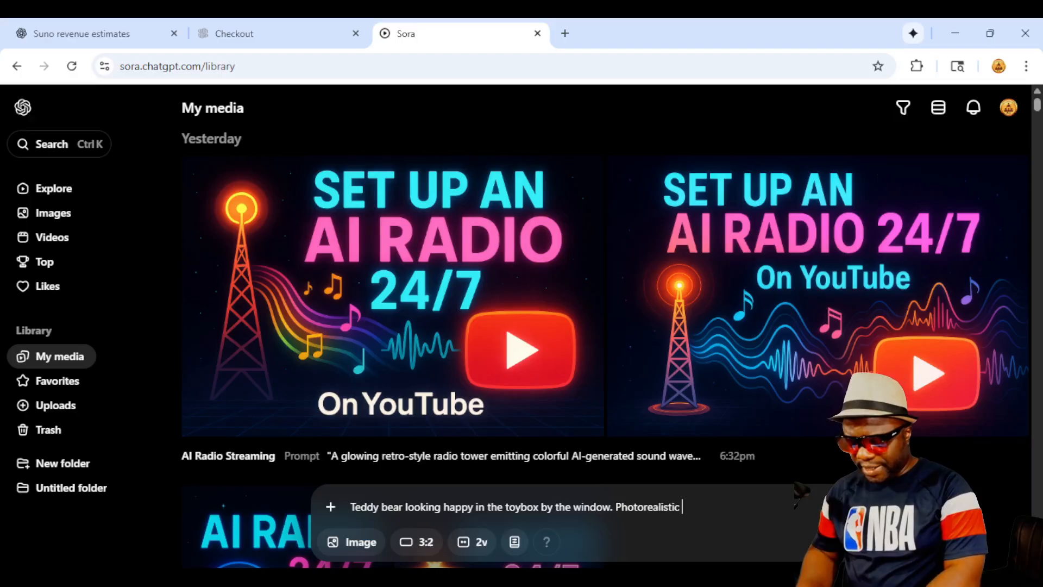
text(de)
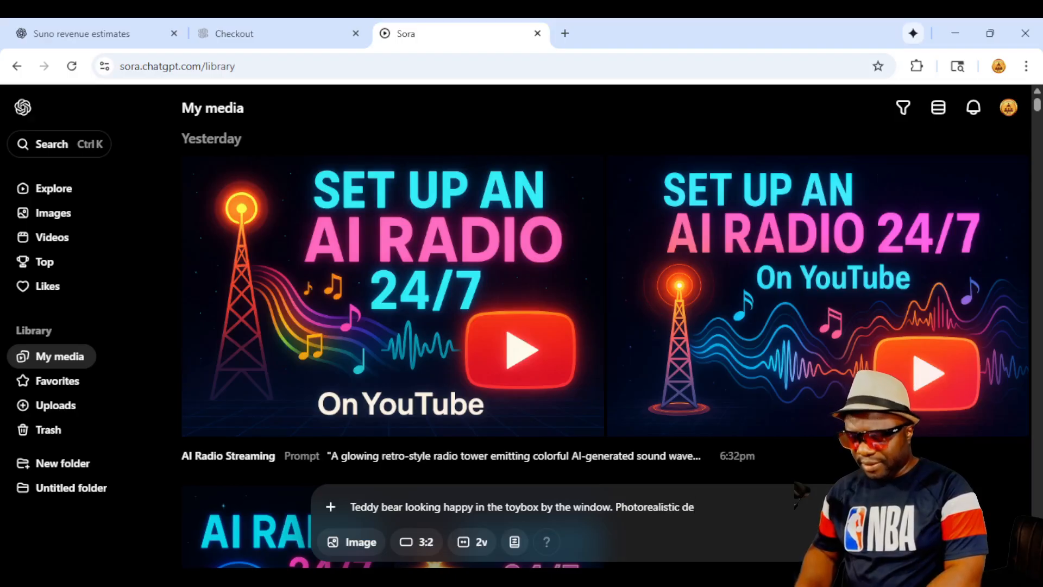
text(pth )
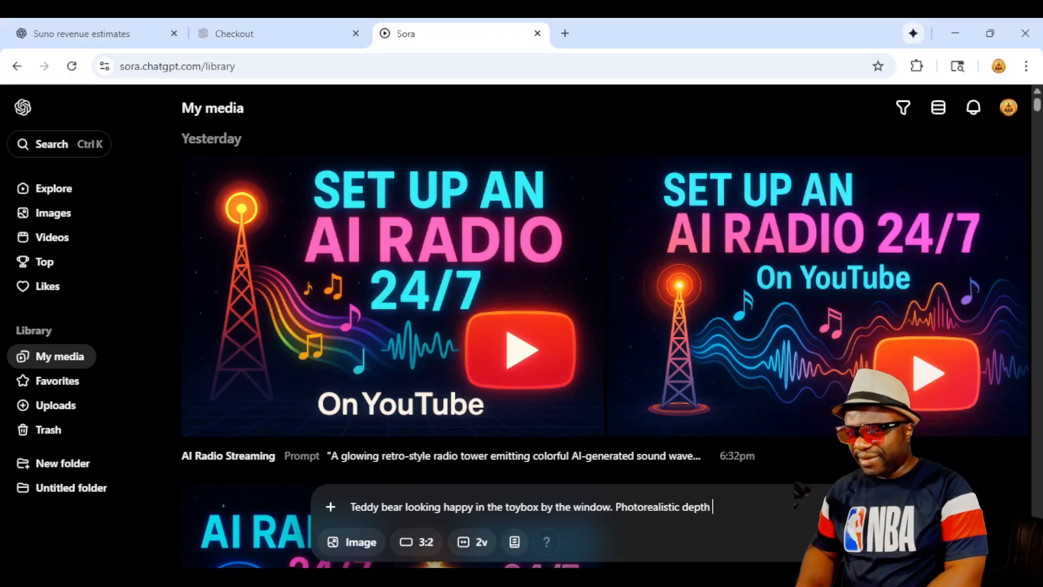
text((DS)
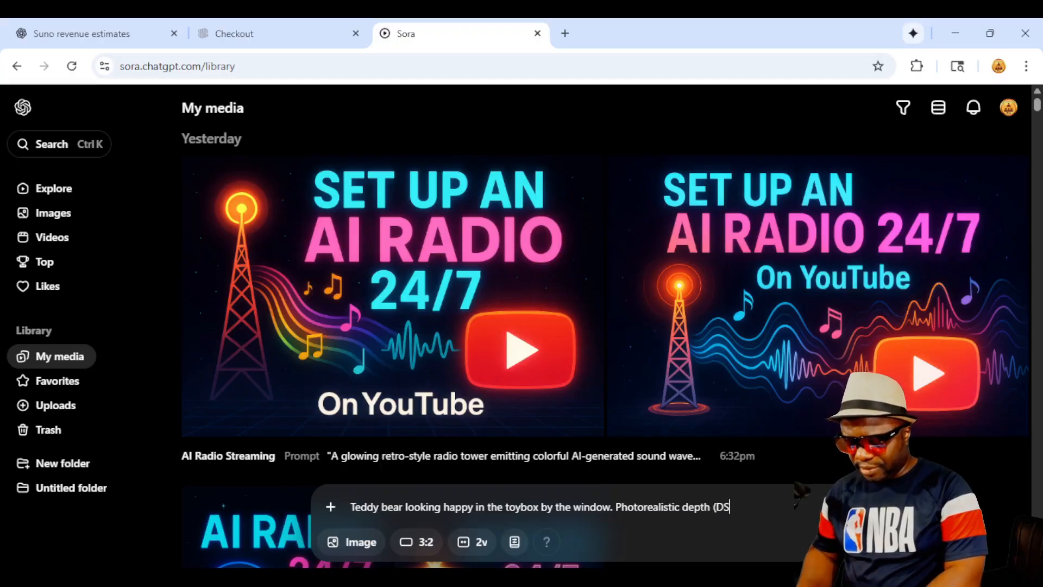
text(LR))
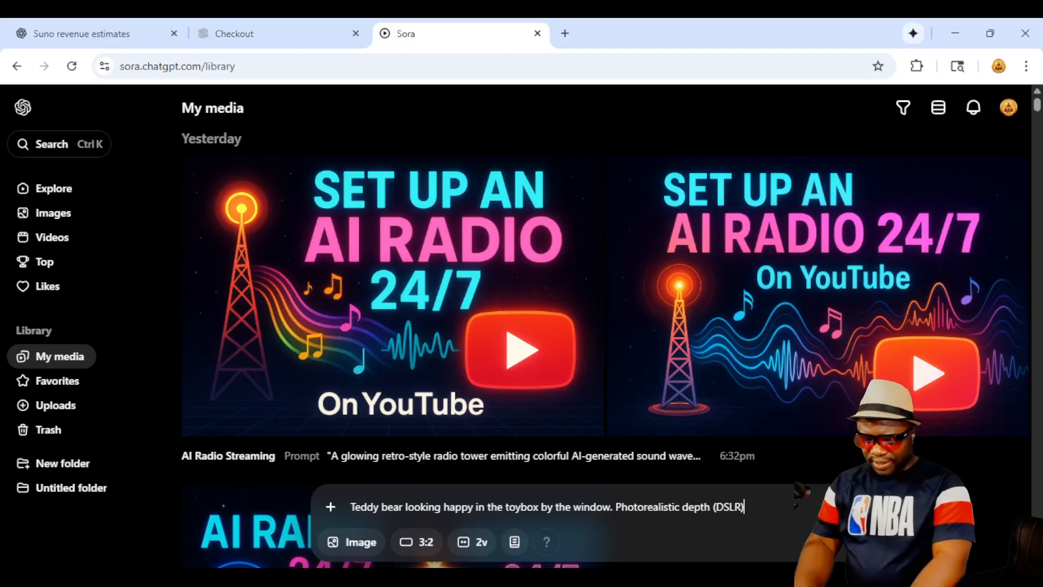
text( detail on f)
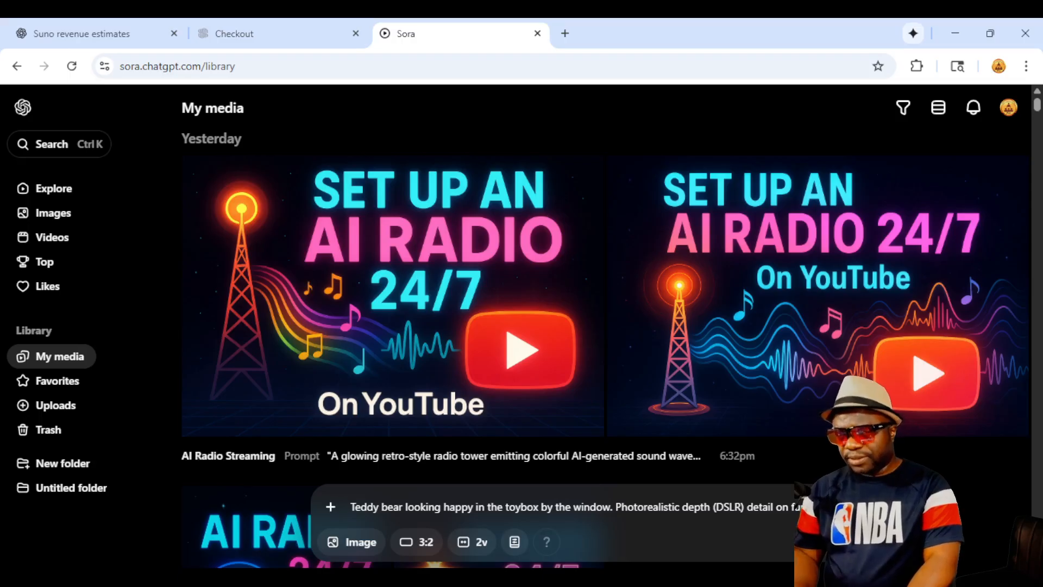
text(s.)
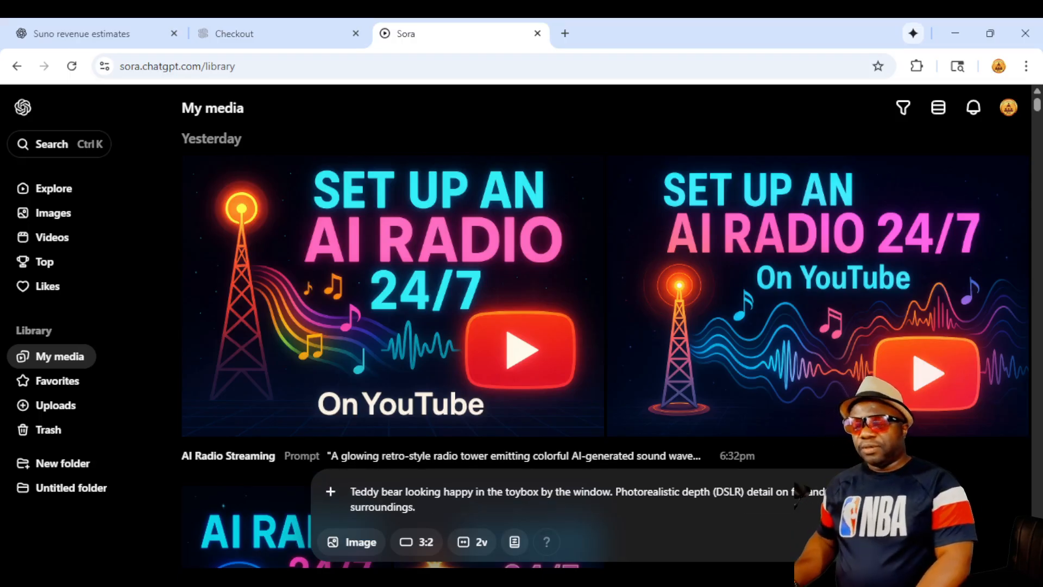
key(Return)
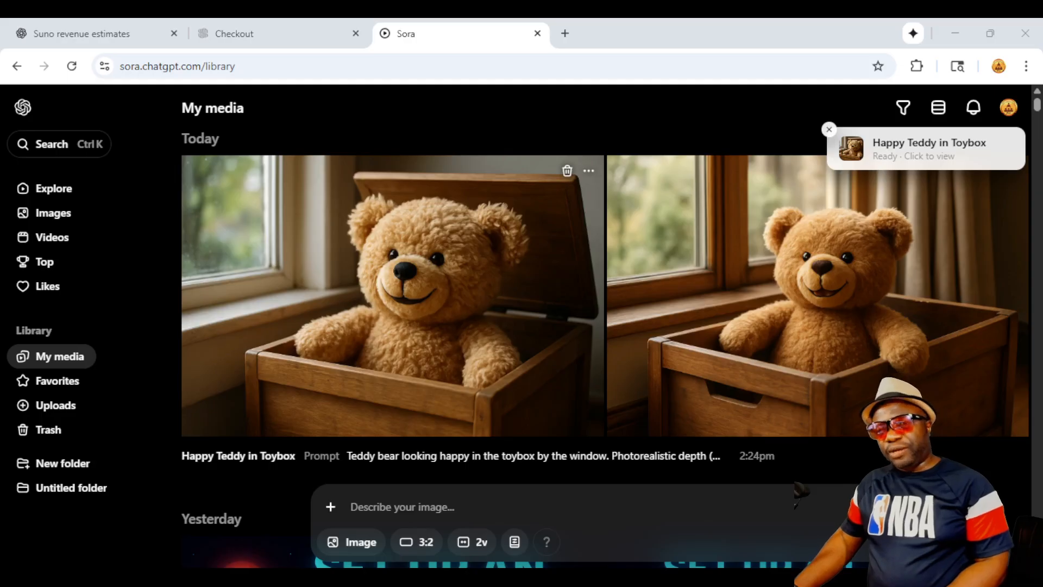
Open the prompt of the first generated teddy bear image for editing and switch its output type to Video
click(392, 296)
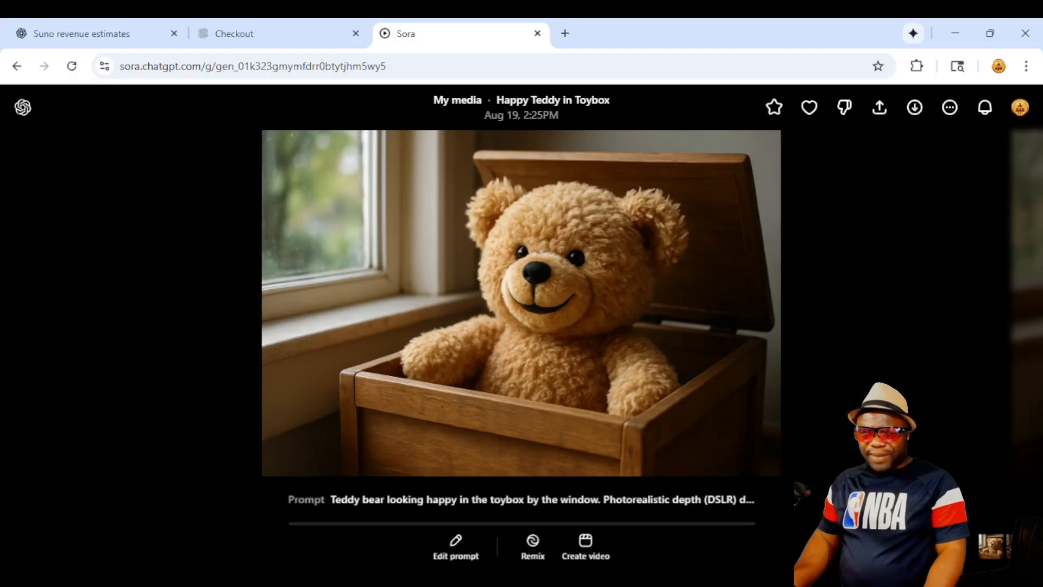
click(456, 544)
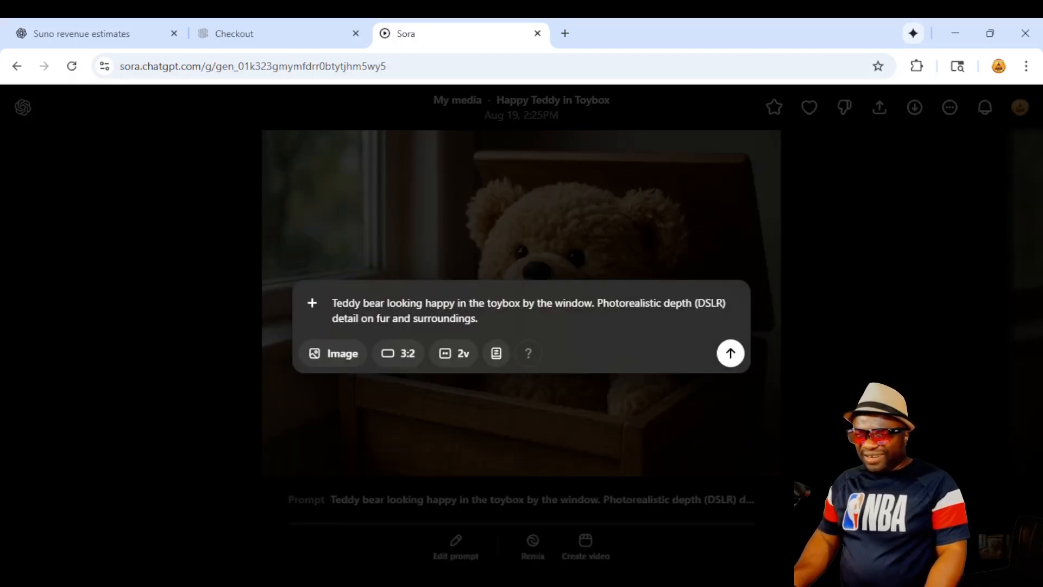
click(333, 353)
click(342, 317)
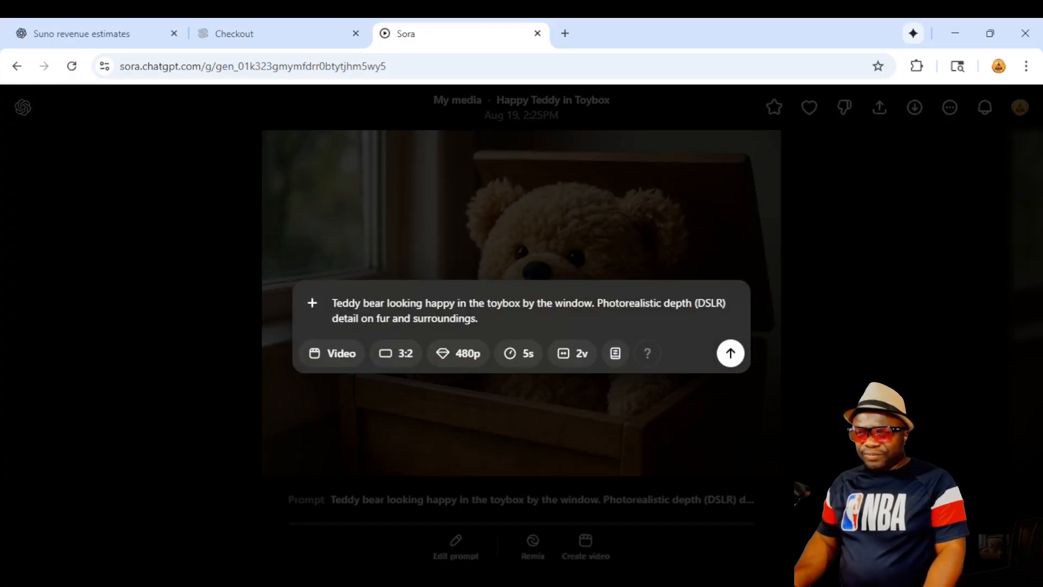
Attach the teddy bear image and append "Teddy climbs out of the box and is happy dancing around." to the prompt
key(ctrl+v)
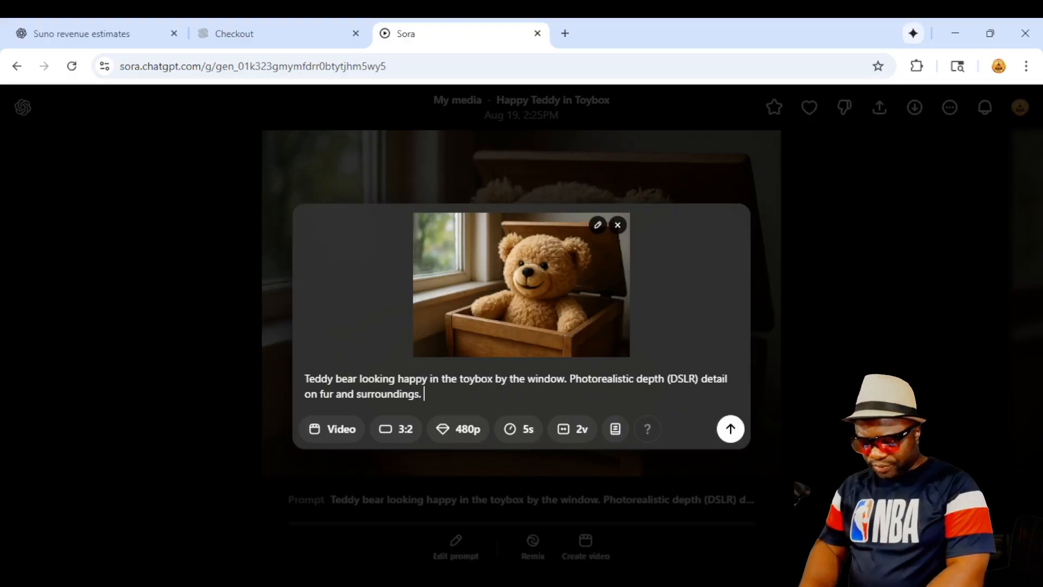
text(Teddy c)
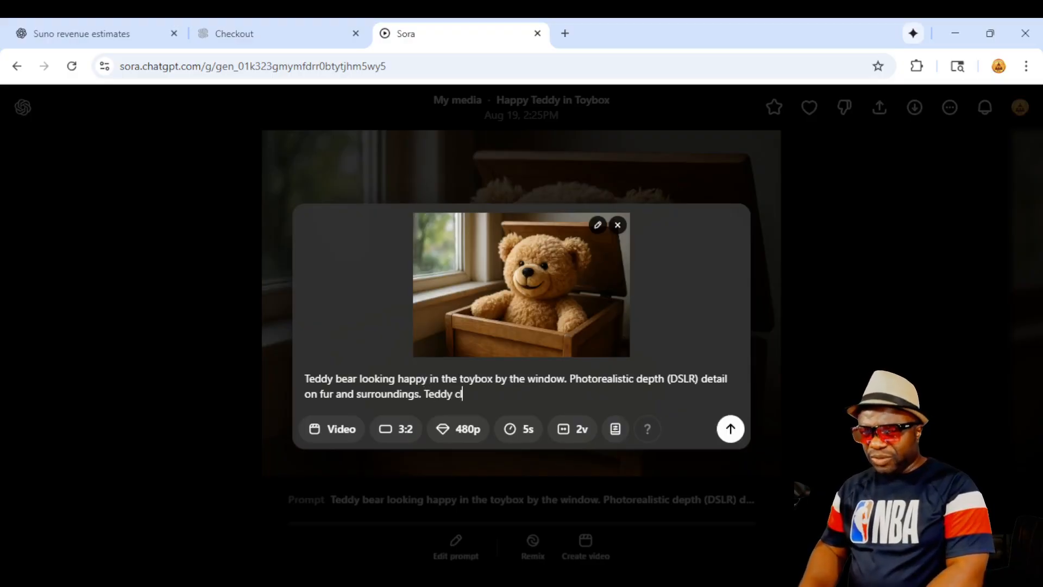
text(limbs out of )
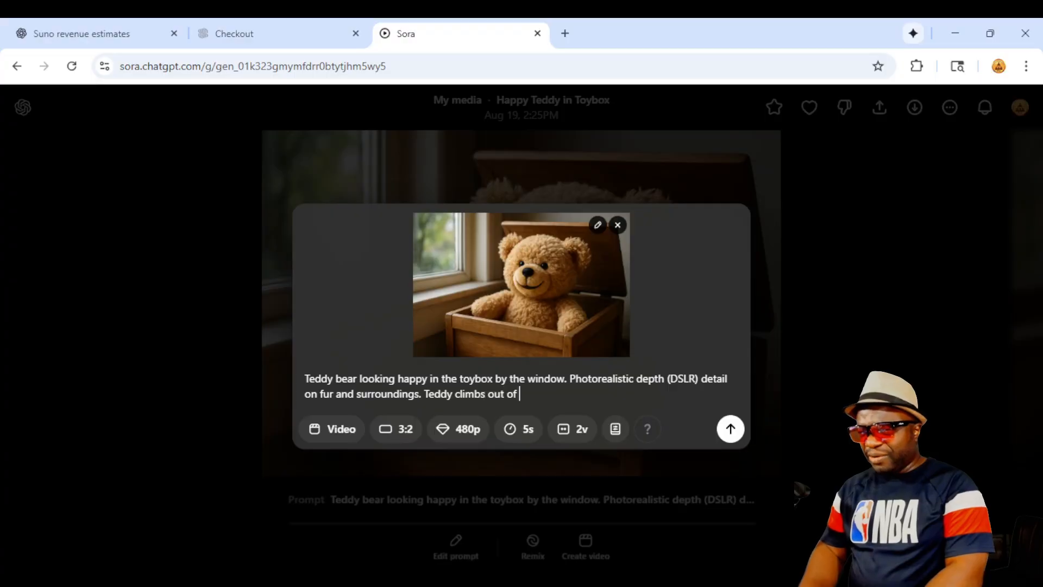
text(the box and i)
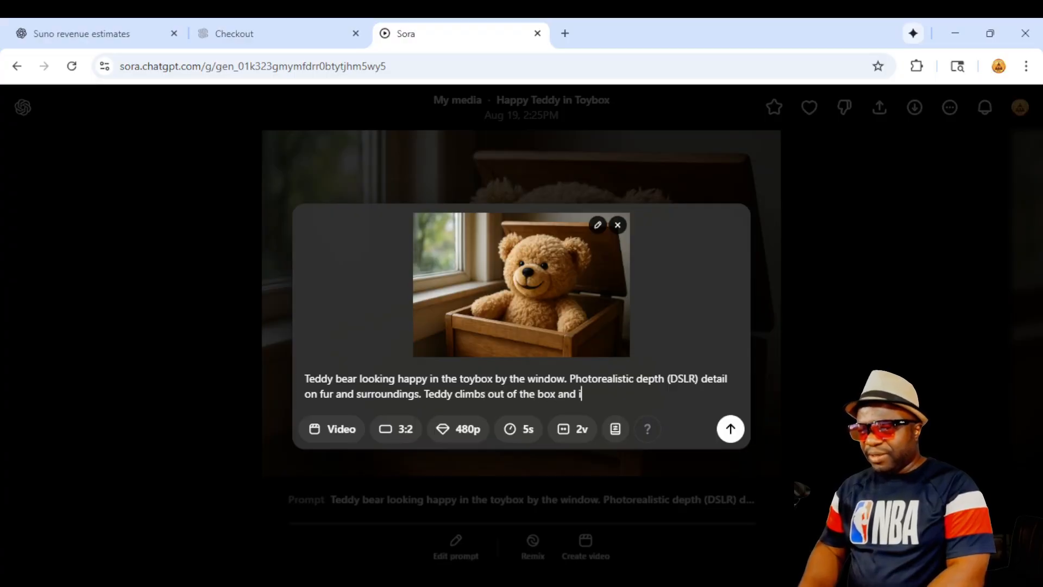
text(s happy d)
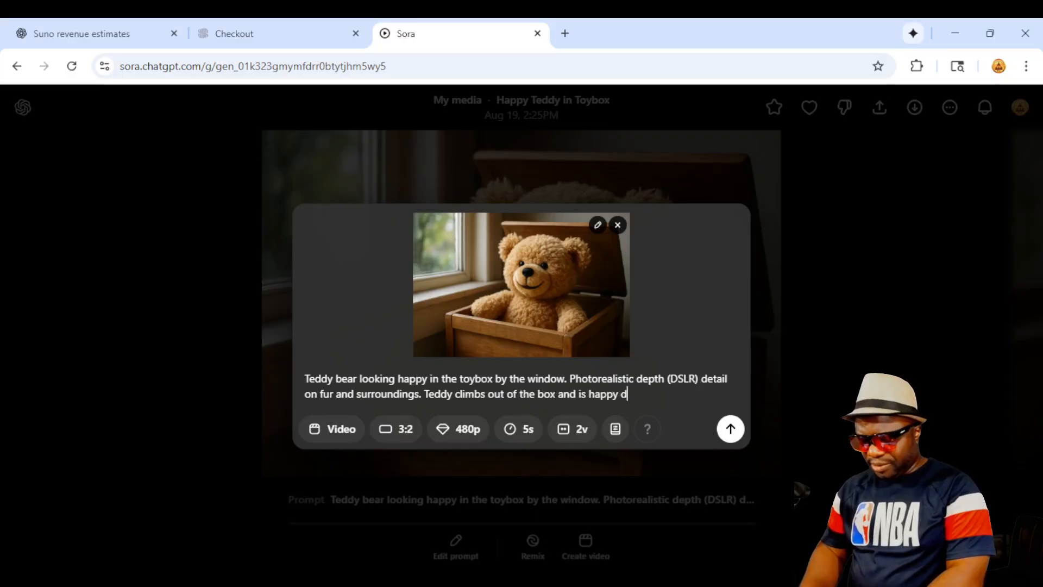
text(ancing around.)
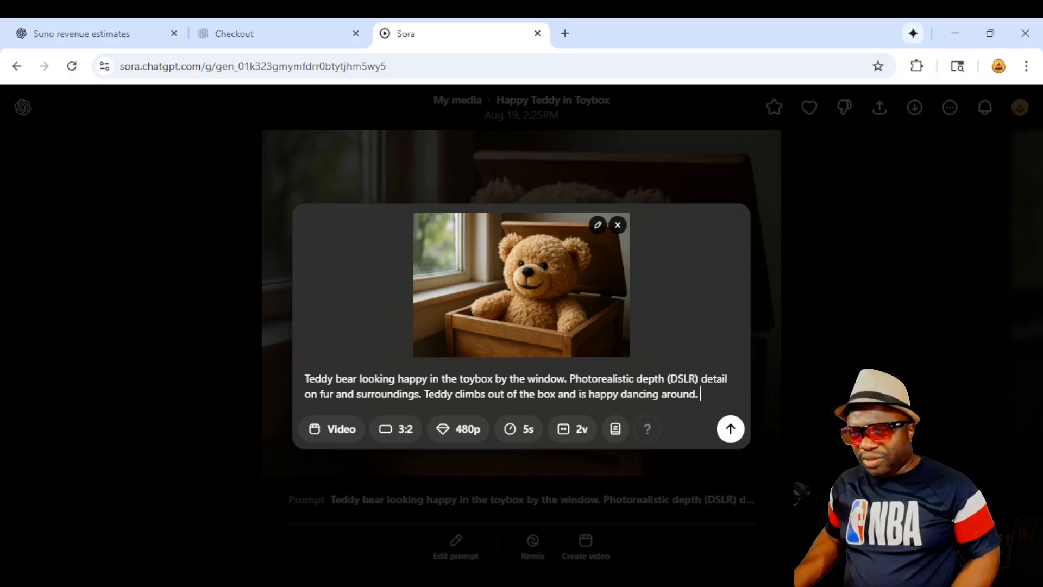
Try a 10-second duration and 720p resolution for the teddy video, and check the duration and variation options
click(519, 429)
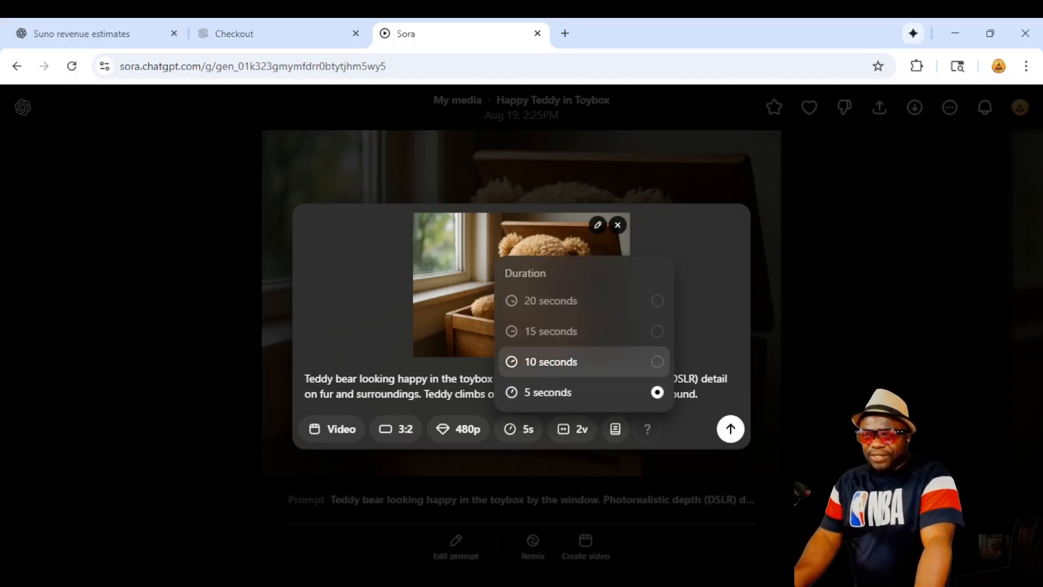
click(550, 362)
click(458, 429)
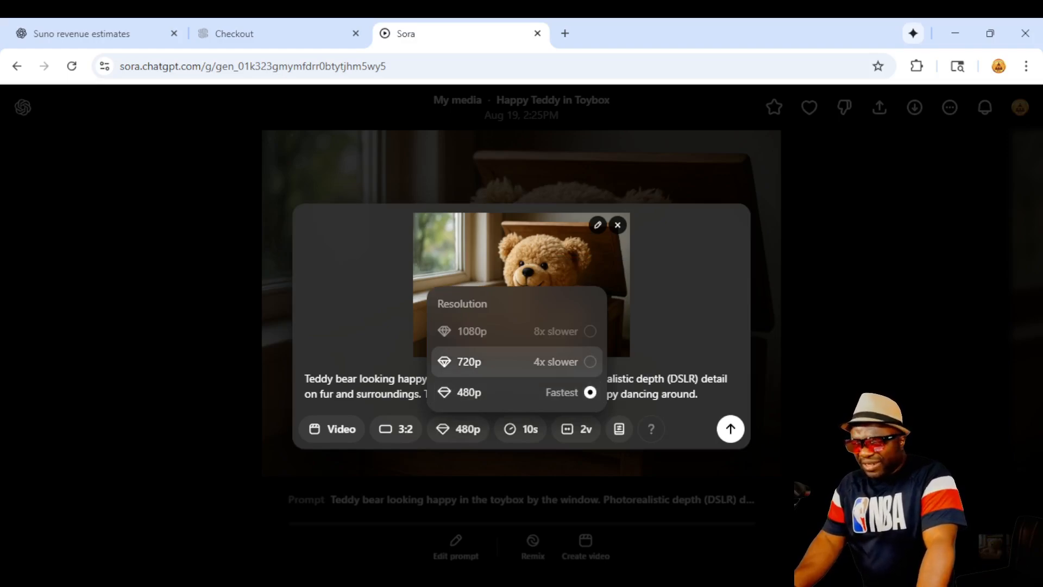
click(489, 361)
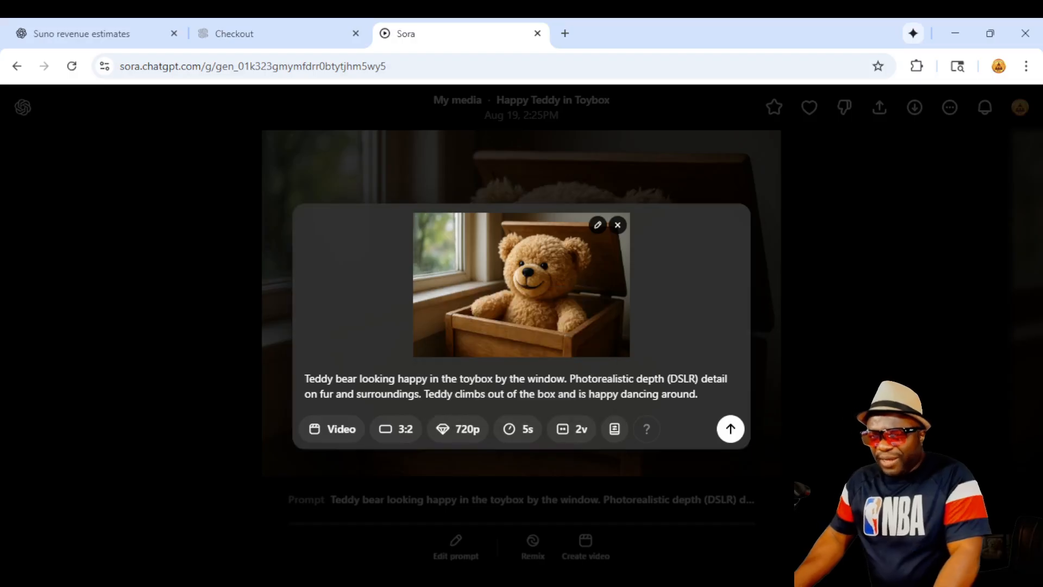
click(518, 429)
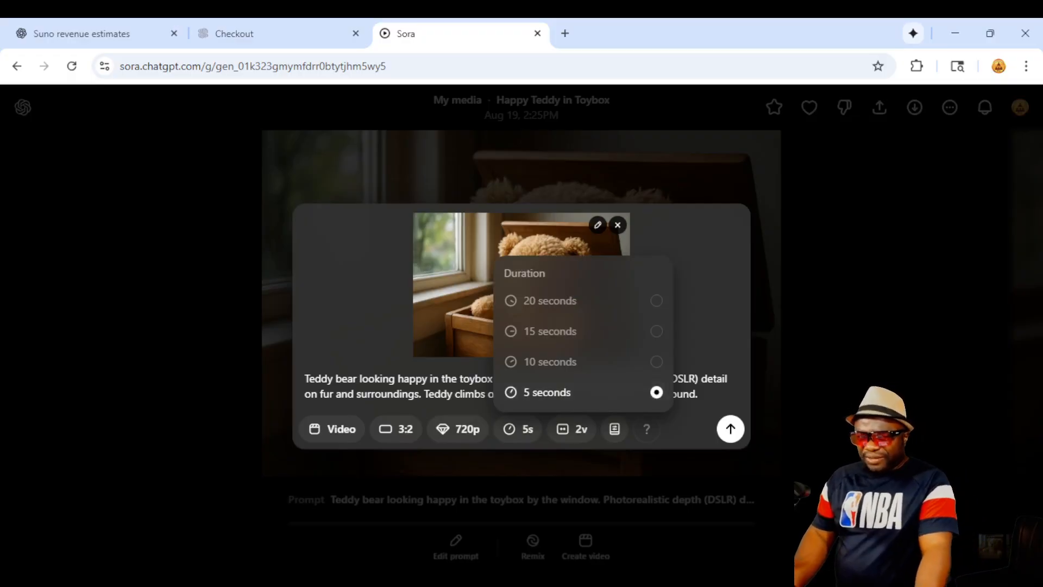
click(572, 429)
click(572, 430)
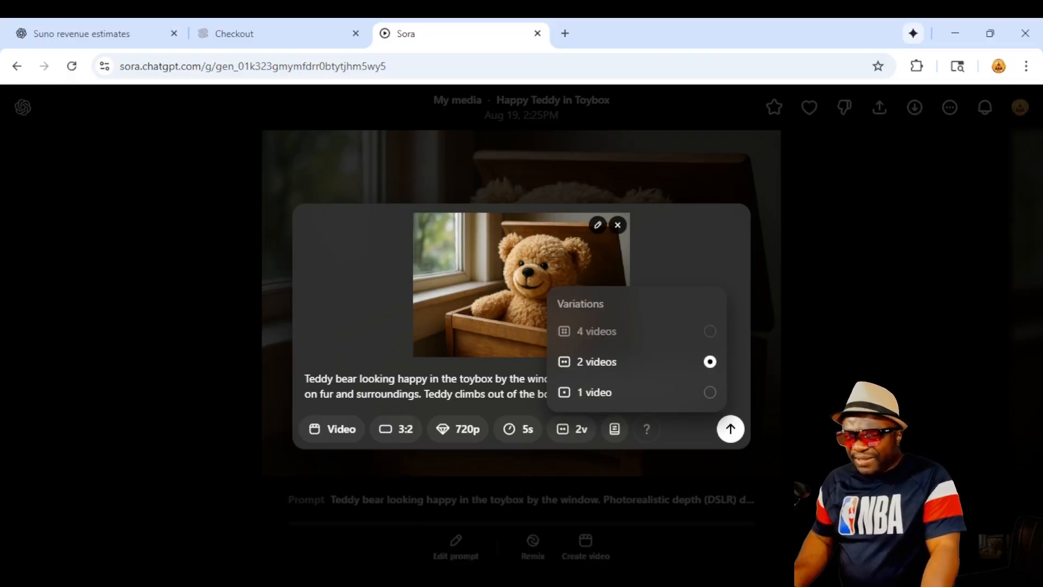
Set the teddy video's resolution to 480p and its variations to 4 videos
click(459, 429)
click(458, 429)
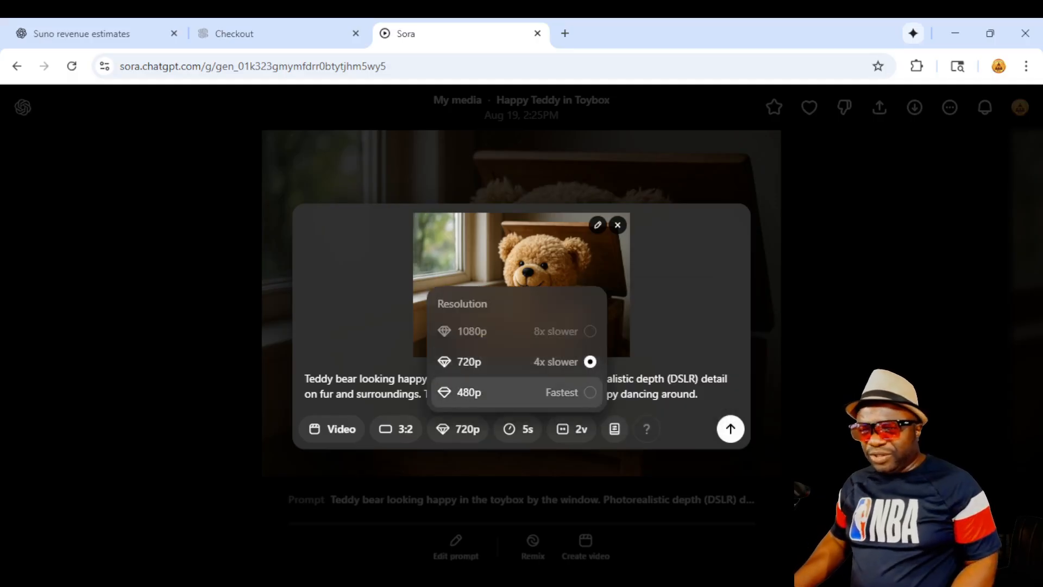
click(469, 392)
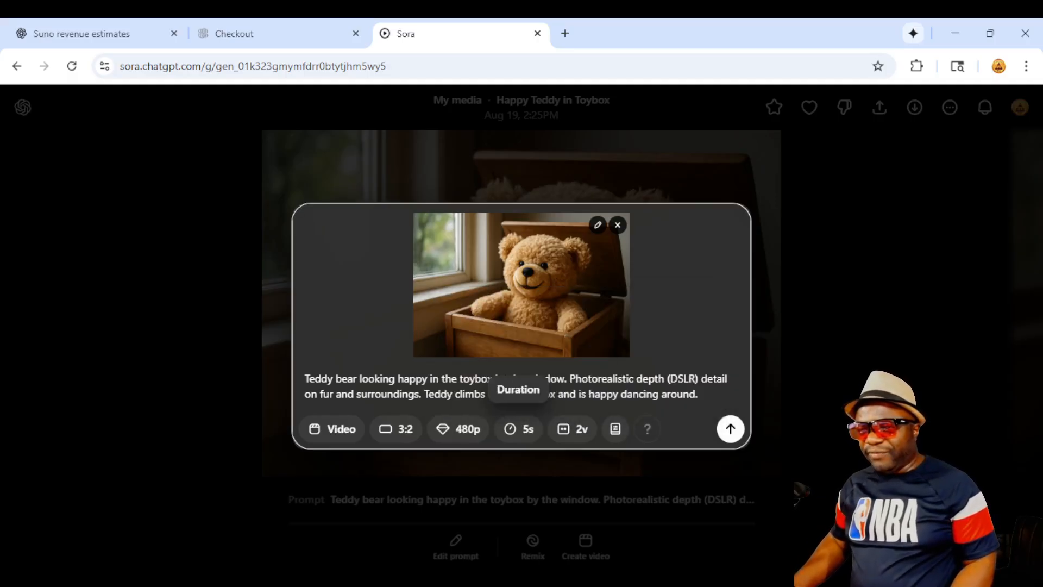
click(573, 429)
click(603, 331)
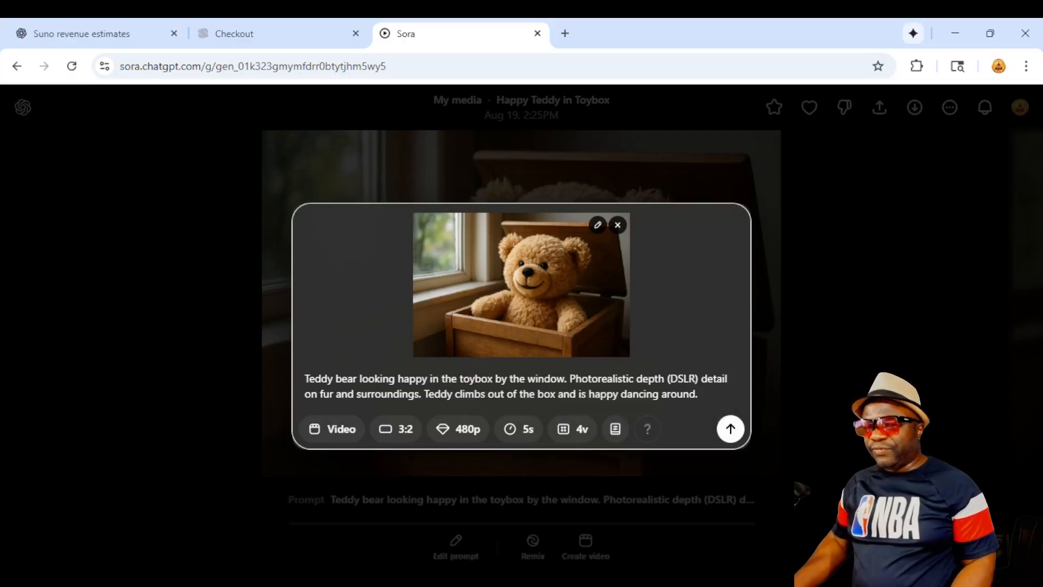
Set the teddy video to 720p with 2 variations and generate it
click(458, 430)
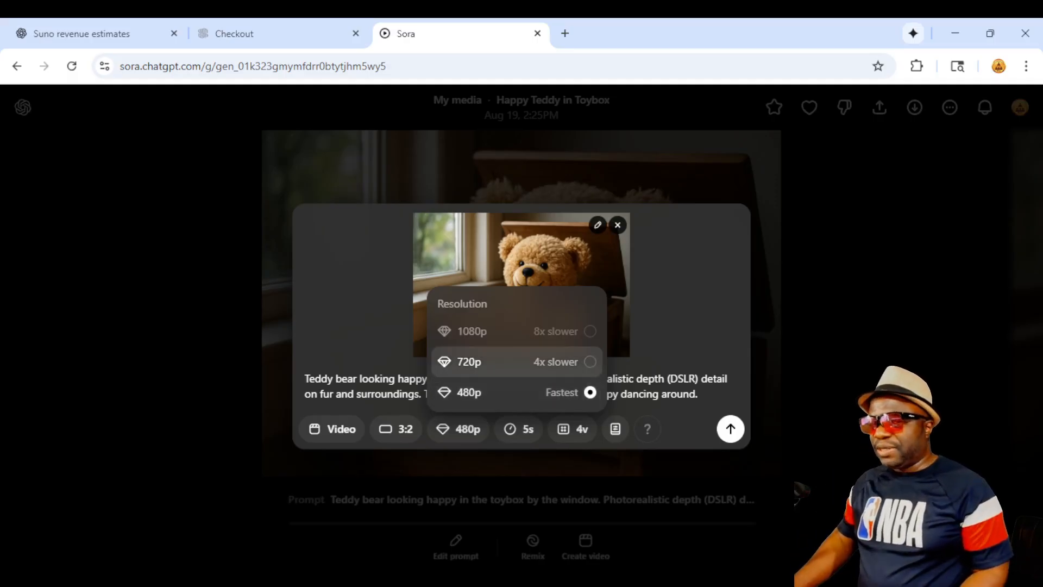
click(489, 362)
click(572, 429)
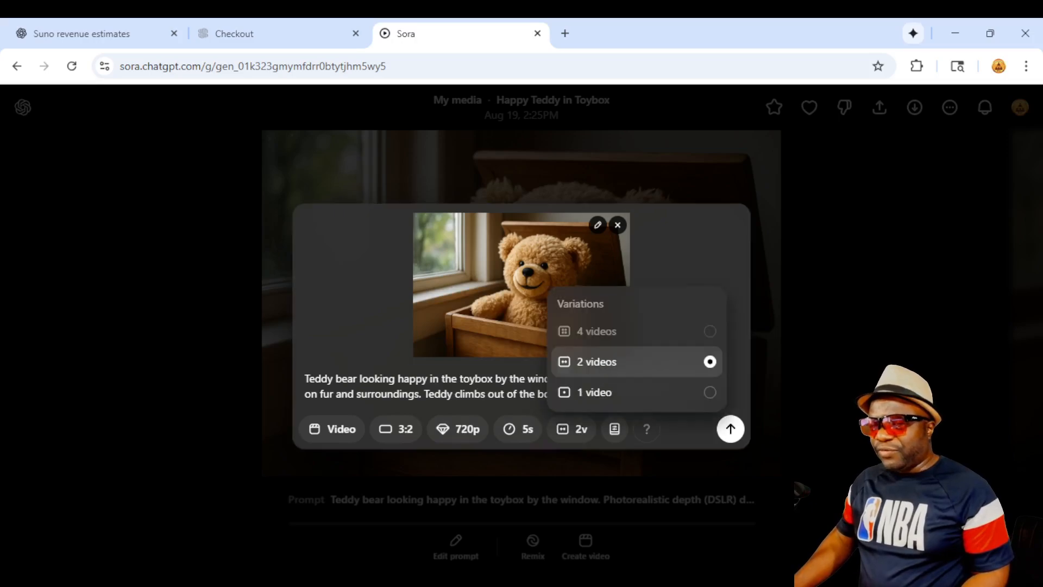
click(597, 362)
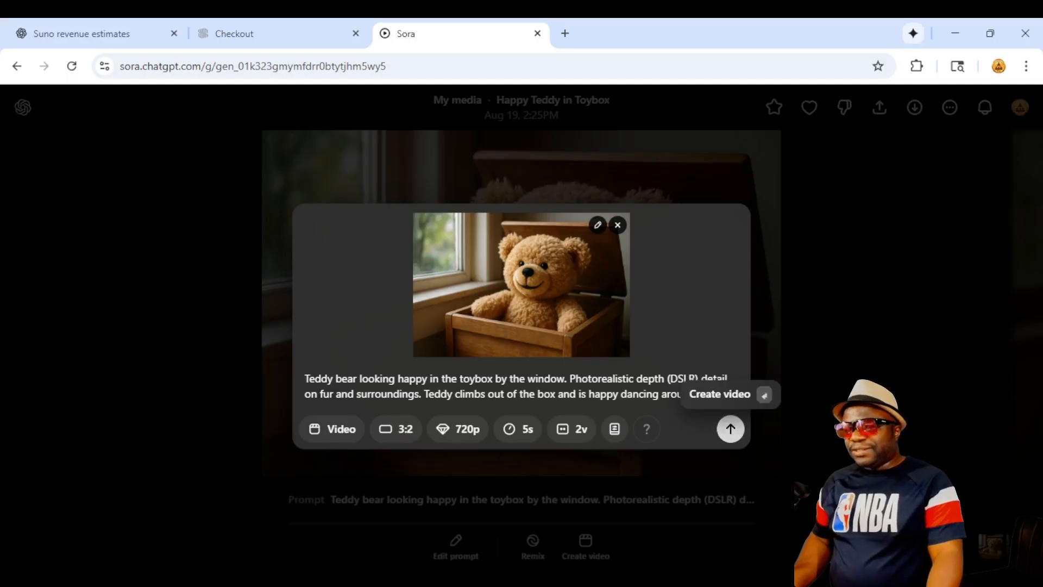
click(731, 429)
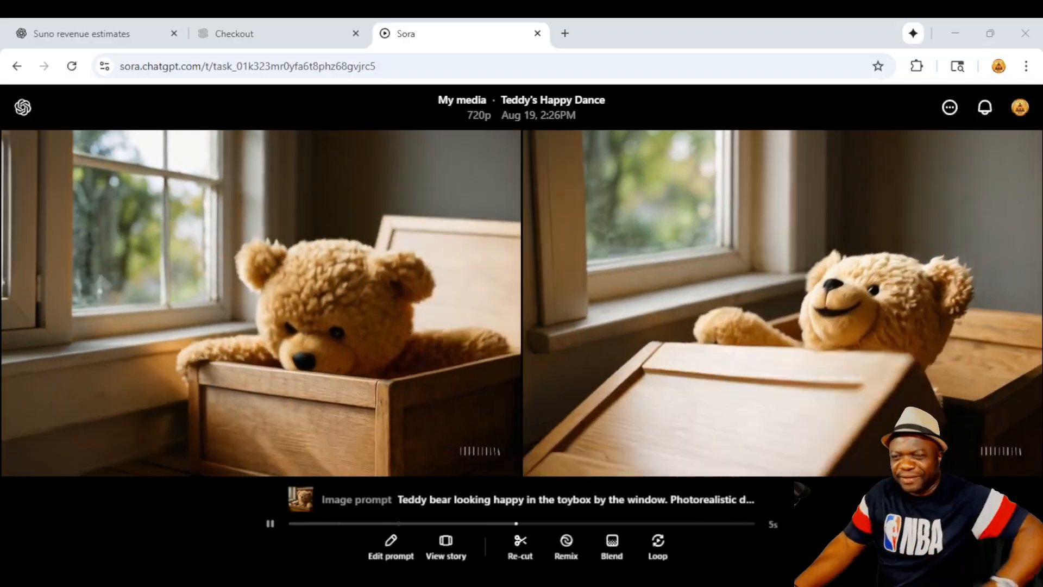
View the two generated teddy dance videos one after the other and return to the media library
click(261, 303)
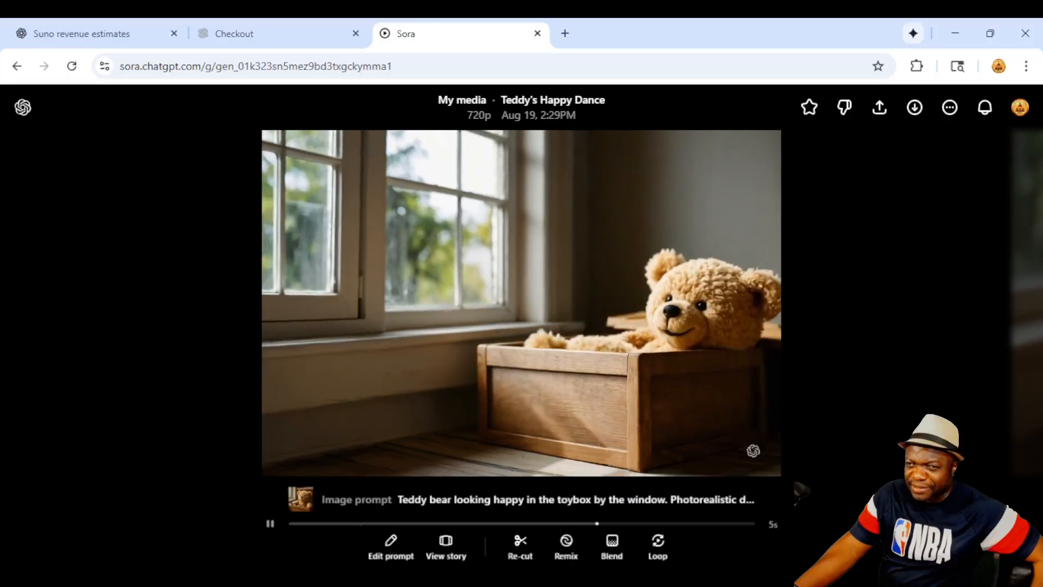
key(Right)
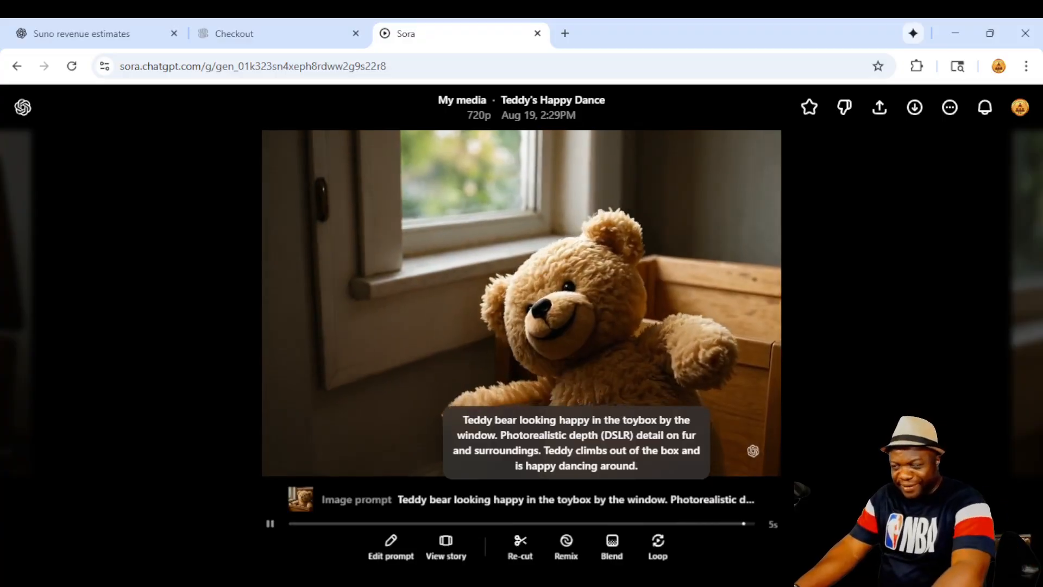
key(Escape)
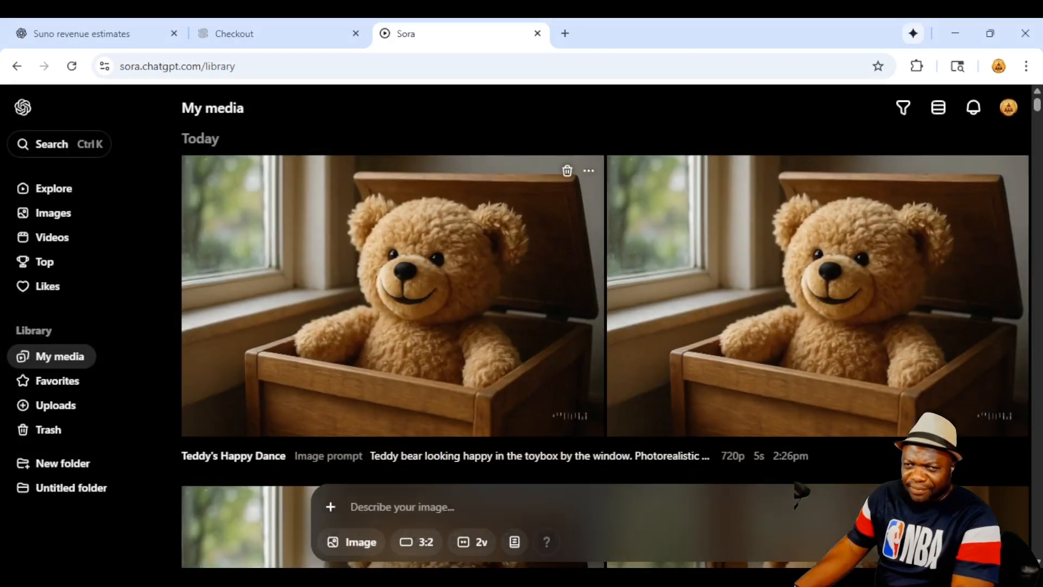
Open yesterday's first "Set up an AI Radio 24/7" image, edit its prompt, and set the output to Video at 720p
scroll(801, 492, down, 10)
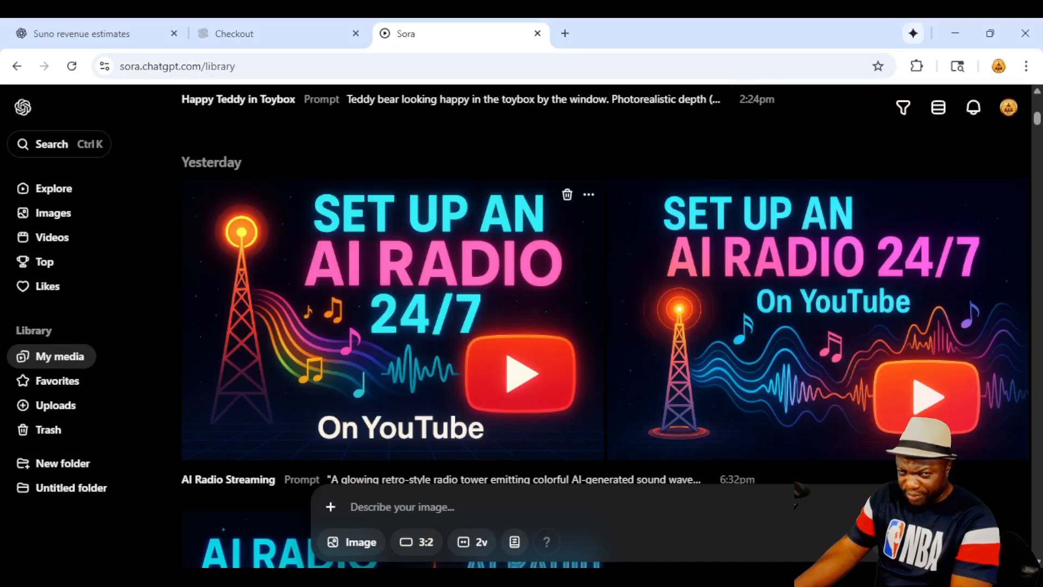
click(392, 321)
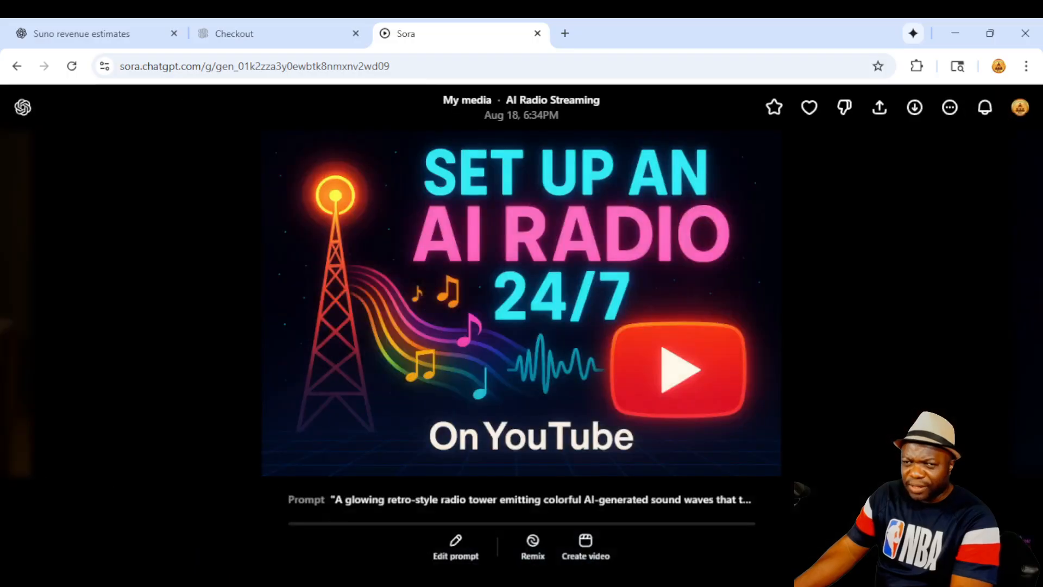
click(456, 546)
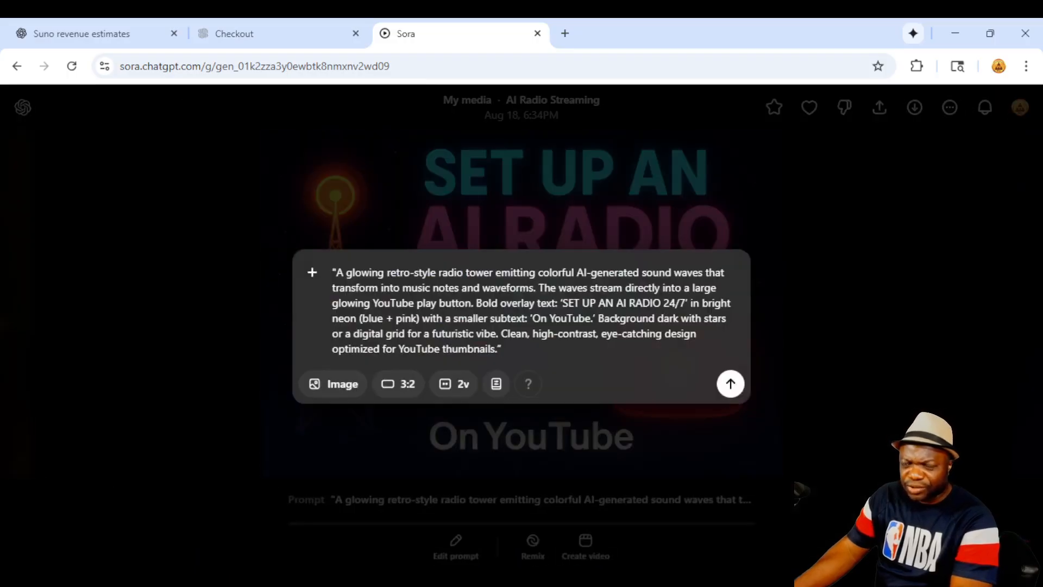
click(333, 383)
click(343, 345)
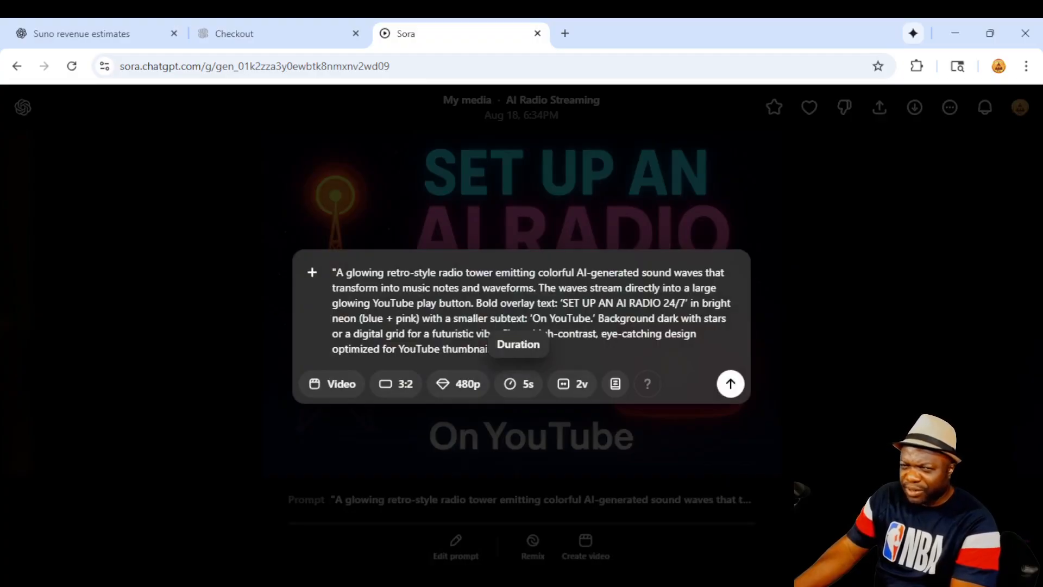
click(458, 384)
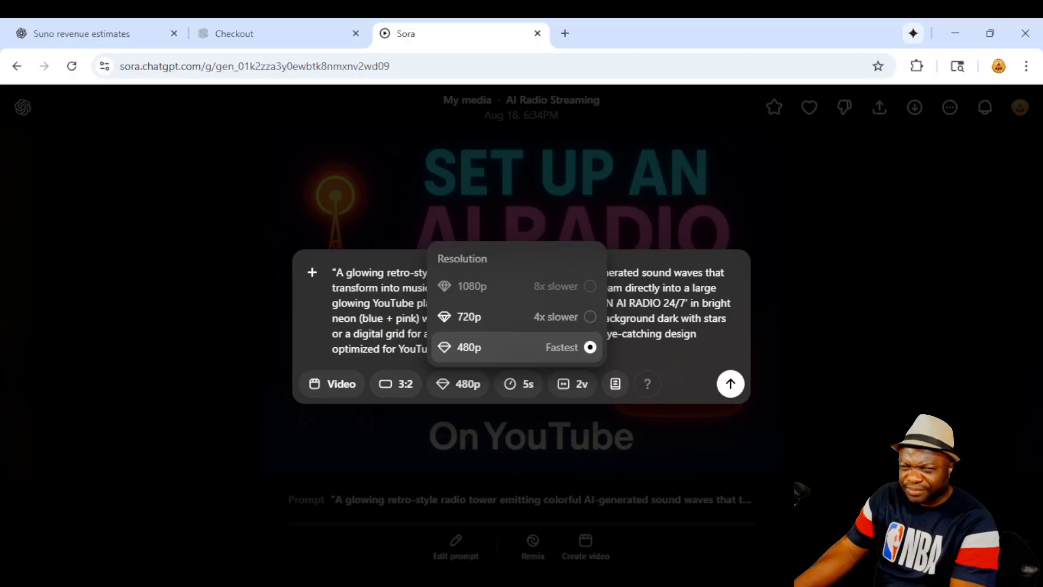
click(469, 316)
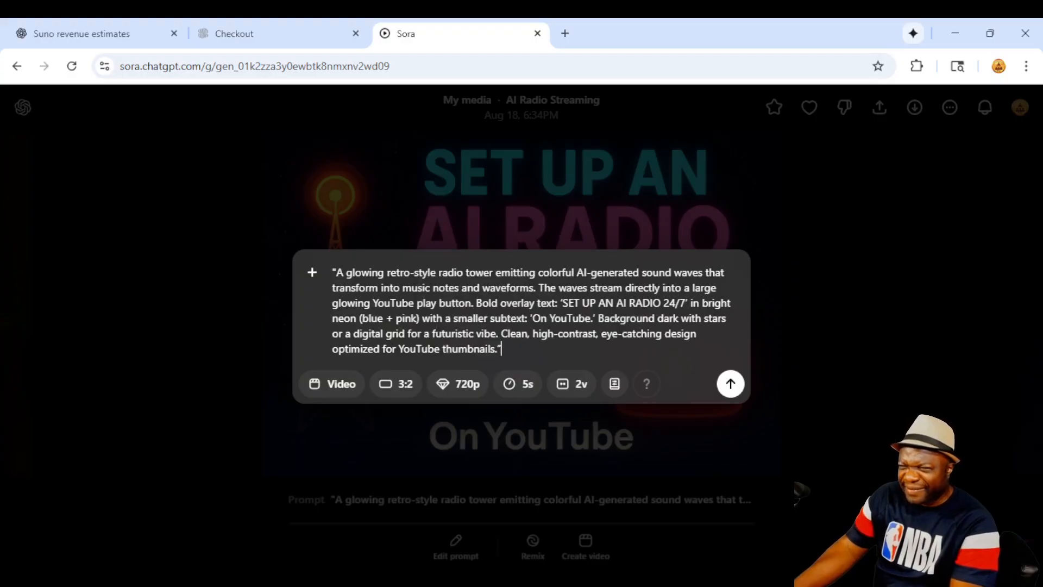
Append "Animate" to the radio tower prompt, generate the video, and open its queued job
text(Animate)
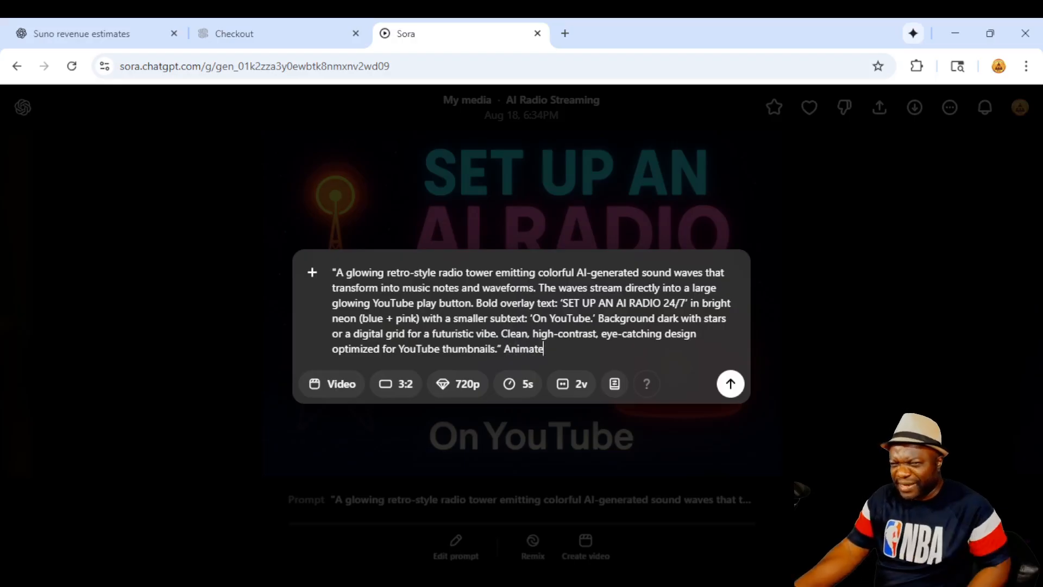
click(731, 383)
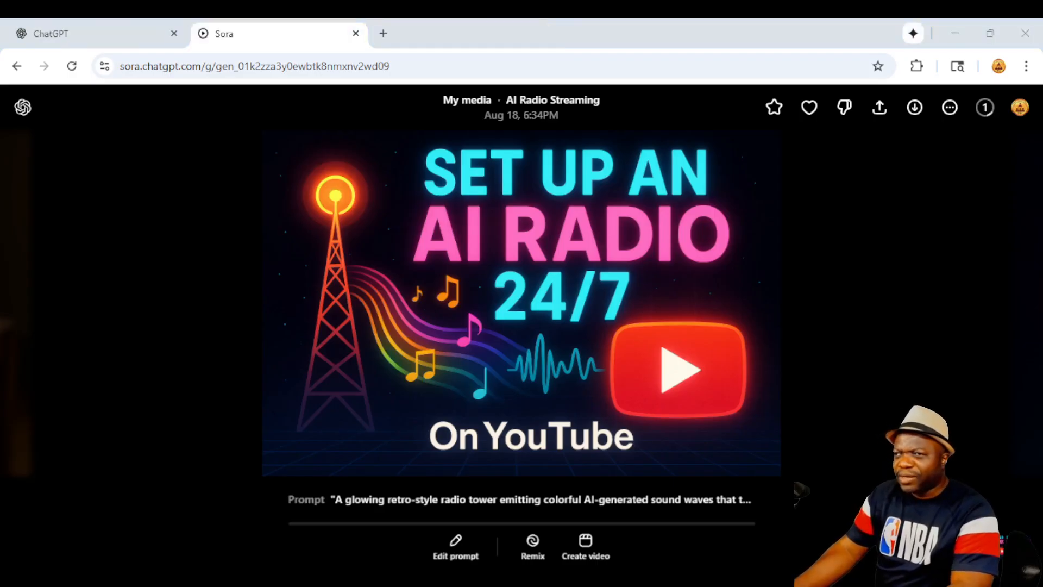
click(985, 107)
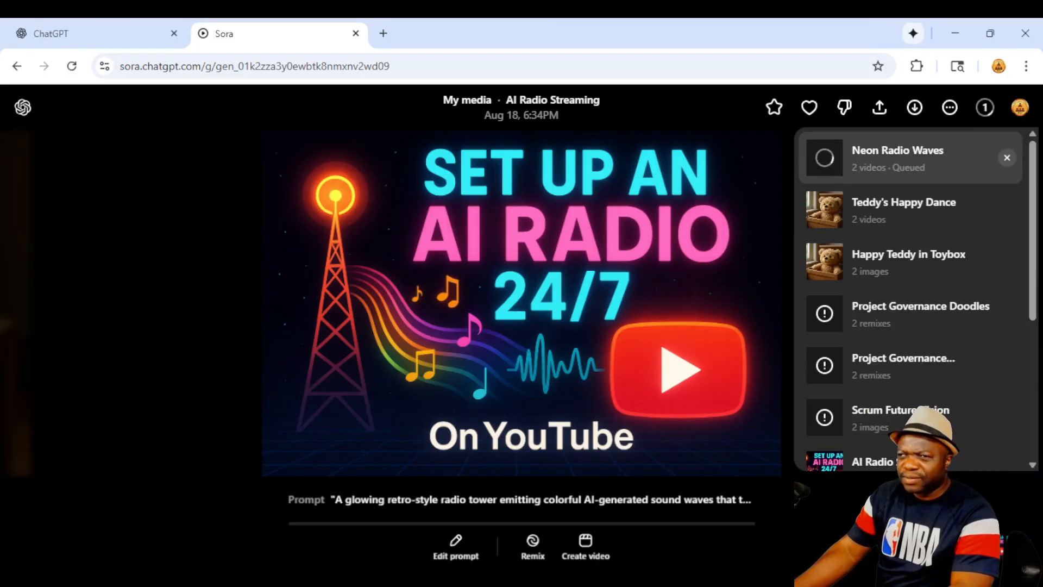
click(898, 157)
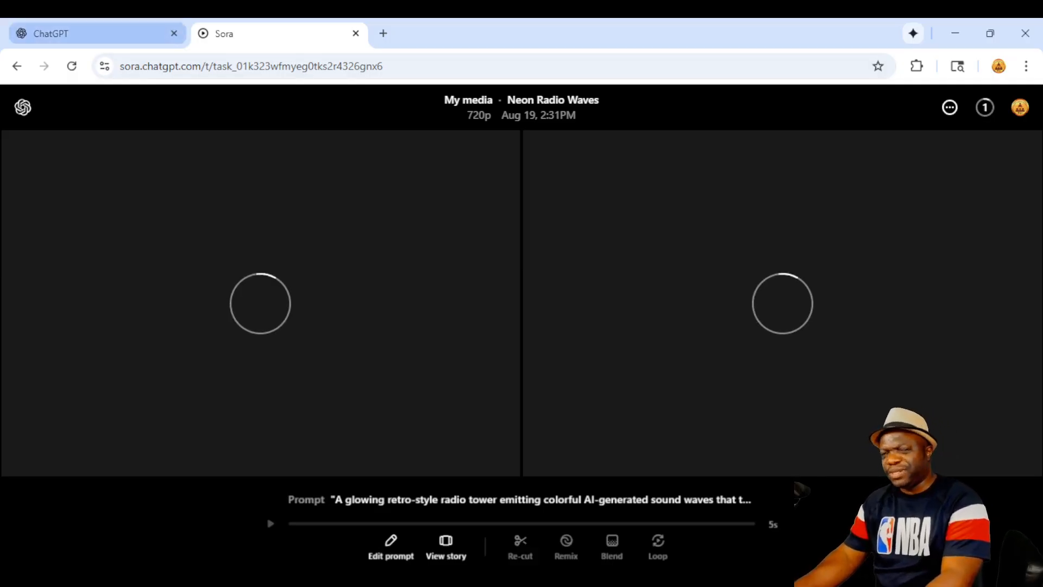
Switch to ChatGPT and ask for Sora text prompt ideas for a radio station's animated backdrop with a satellite and musical notes, clearing the leftover text
click(92, 33)
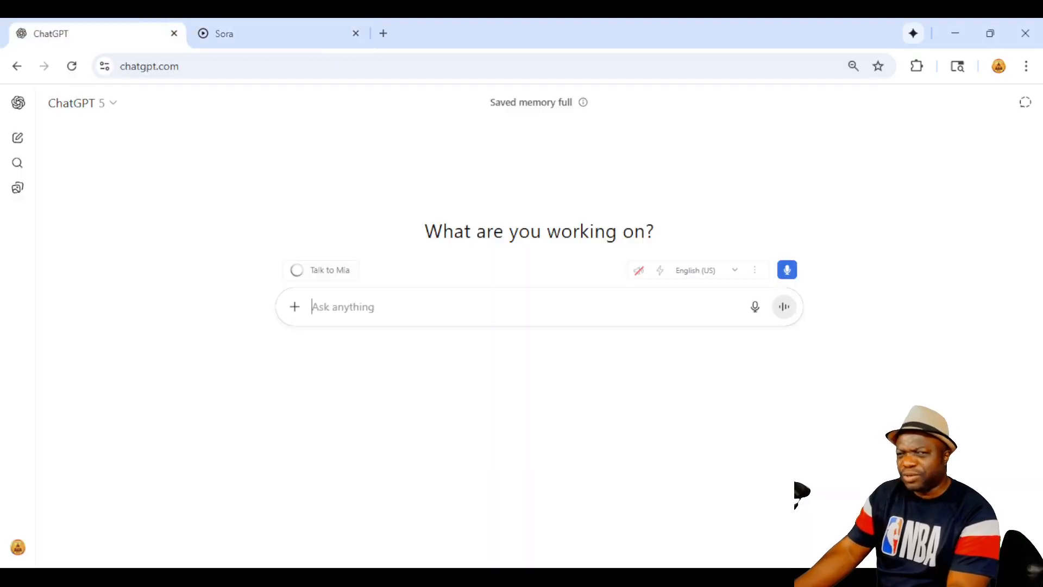
click(787, 269)
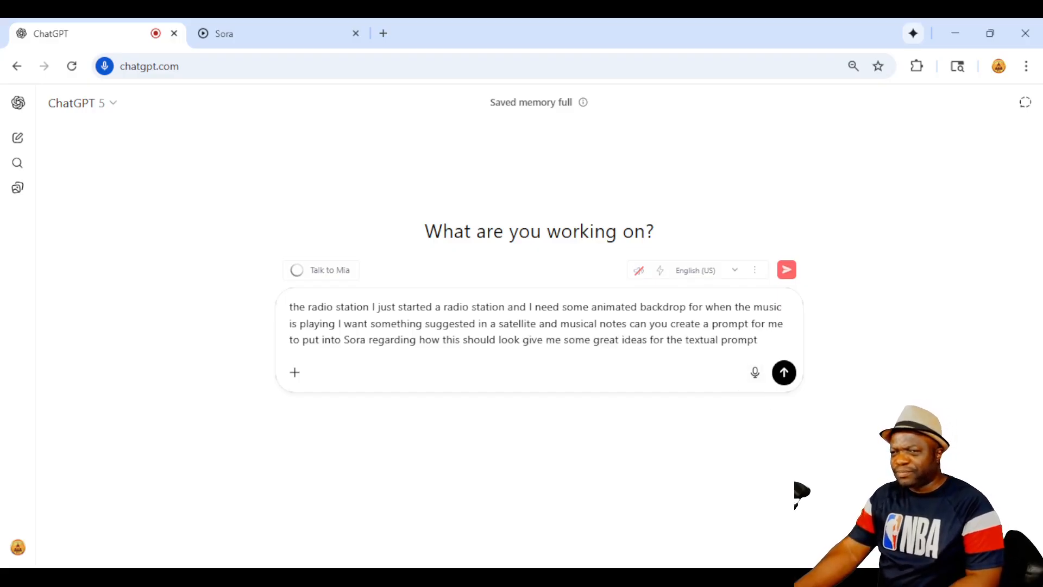
key(Return)
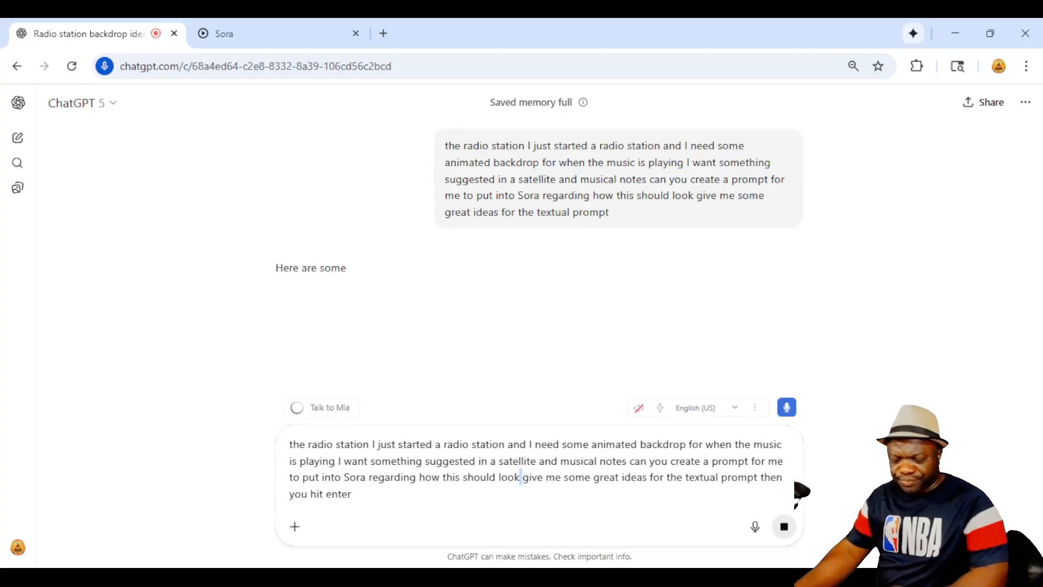
key(ctrl+a)
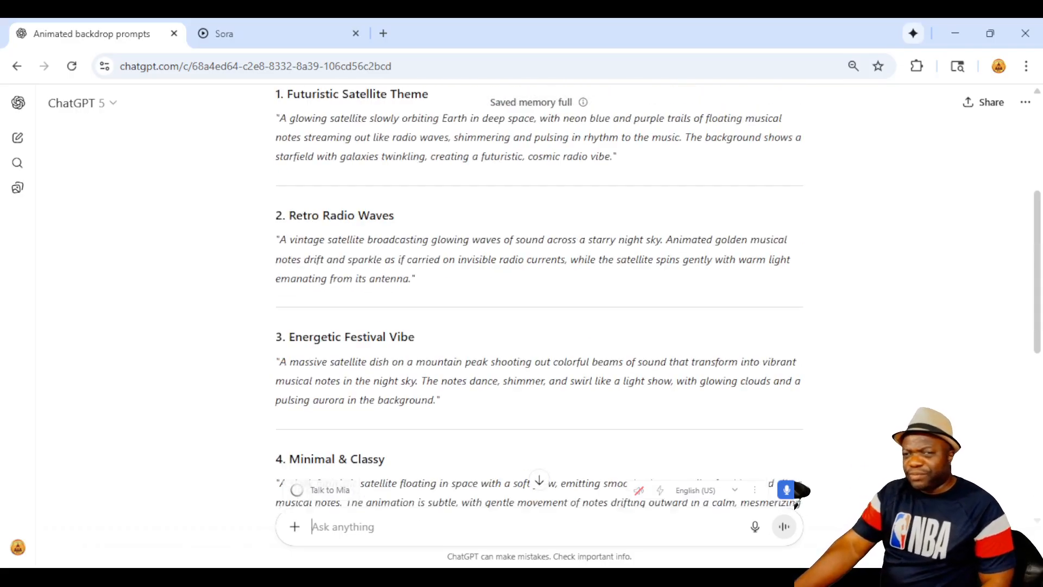
Copy the full prompt text of the Futuristic Satellite Theme idea from the reply
scroll(538, 299, down, 1)
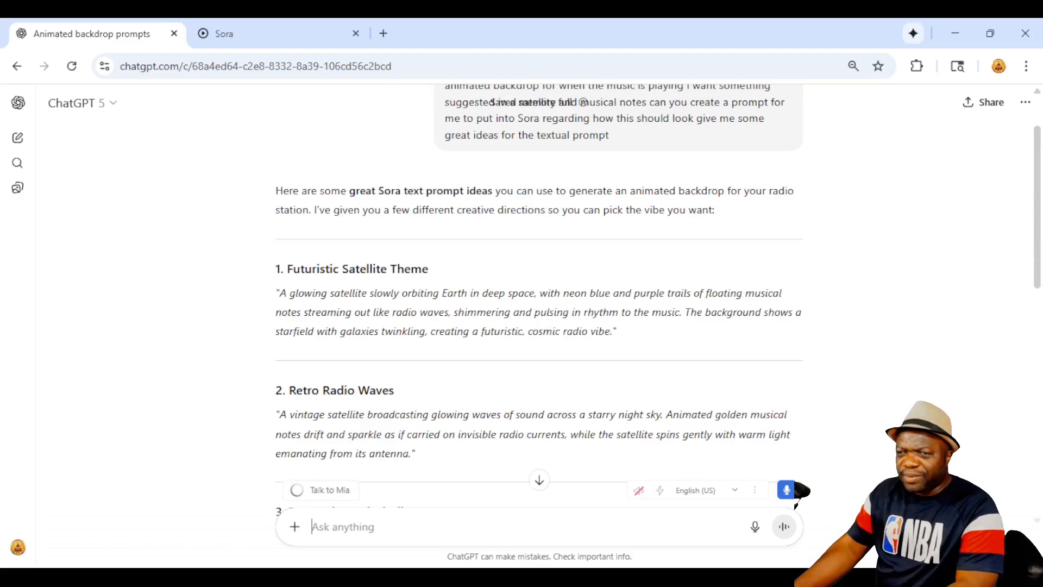
drag(617, 331, 277, 293)
key(ctrl+c)
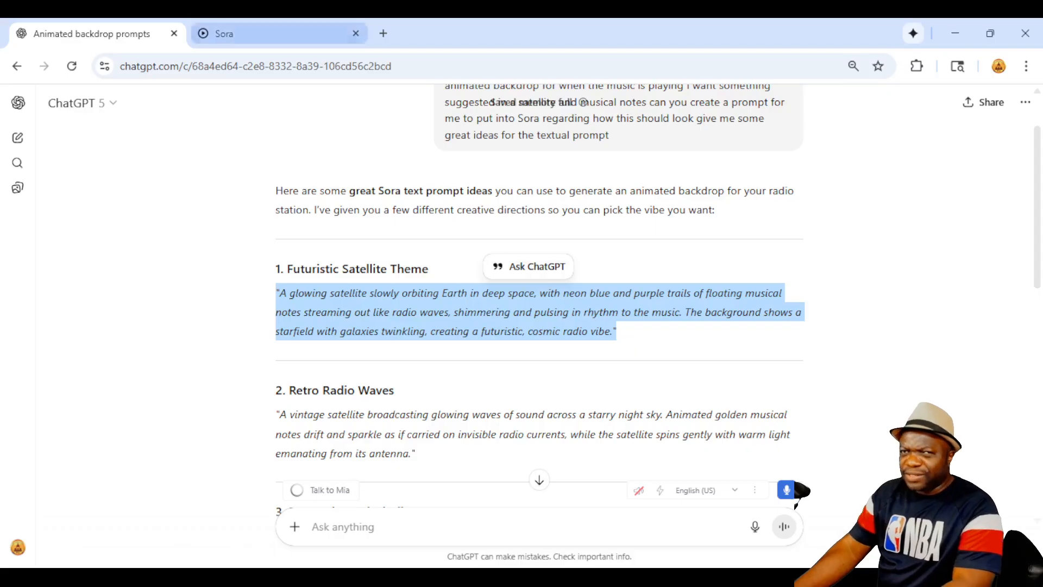
Switch back to Sora, return to the media library, and generate images from the copied futuristic satellite prompt
click(223, 33)
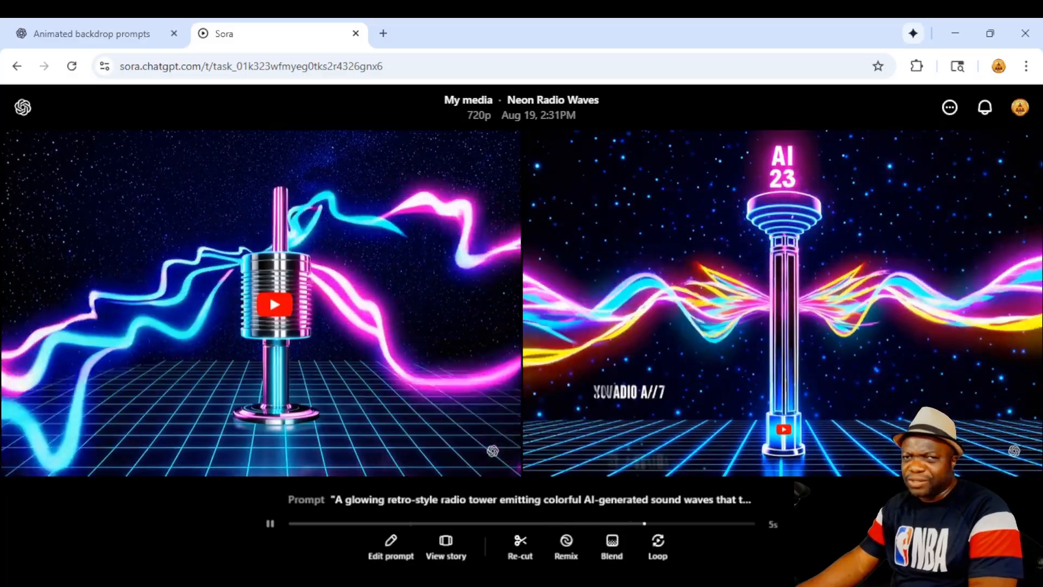
key(Escape)
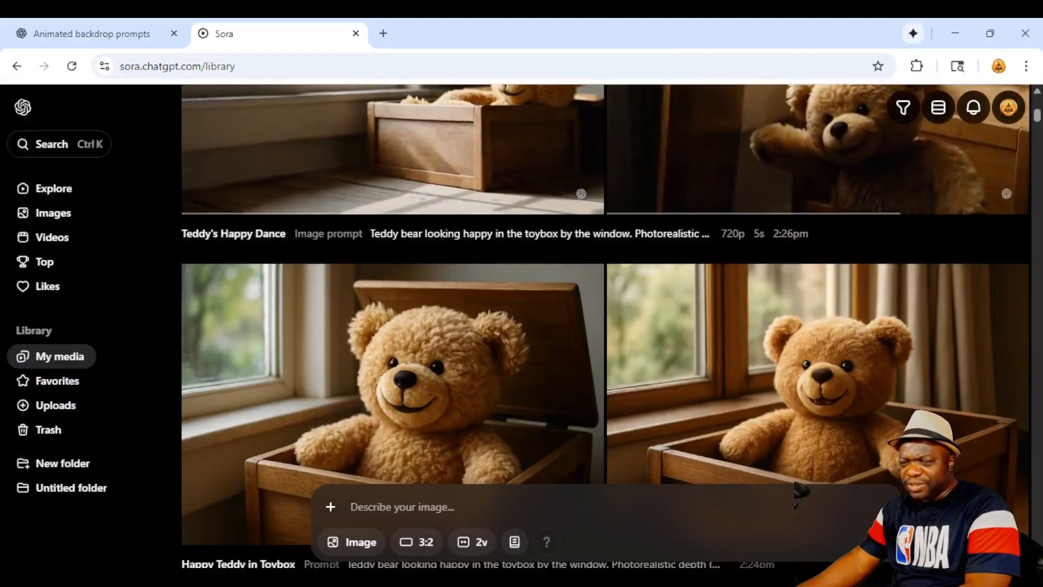
key(ctrl+v)
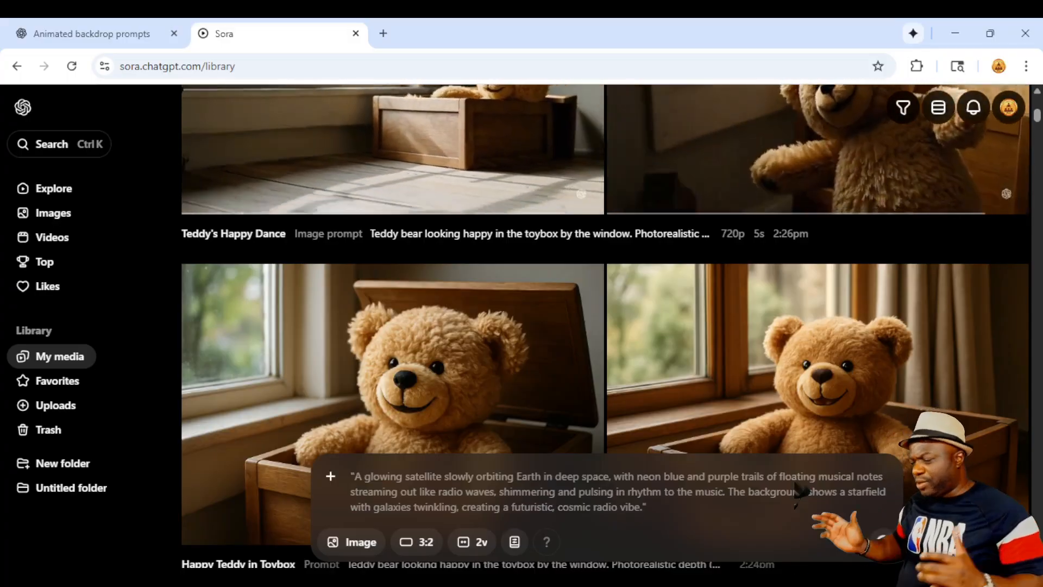
key(Return)
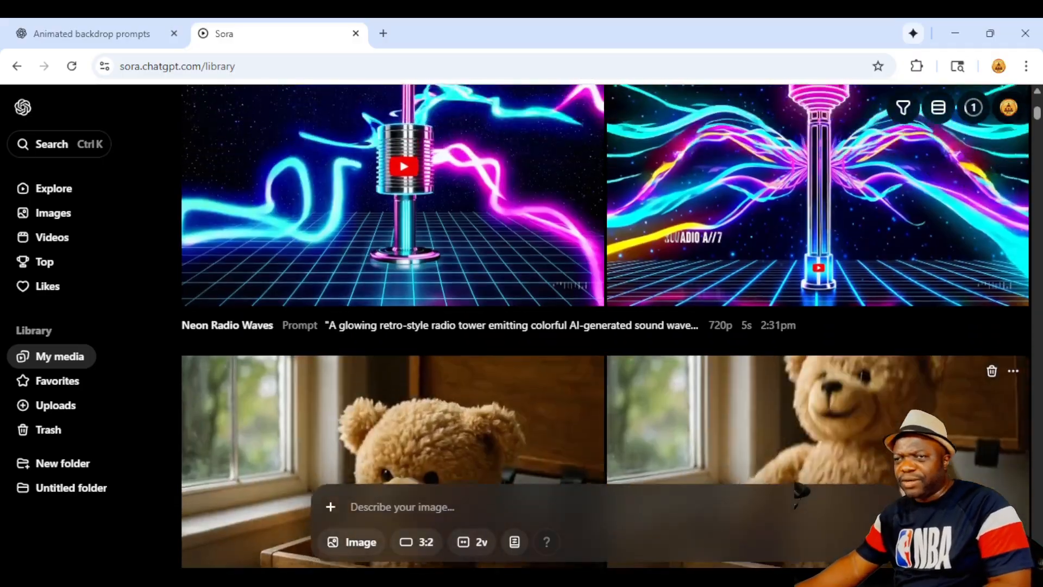
Check the progress of the generation queue and open the Cosmic Musical Satellite job
scroll(605, 326, down, 4)
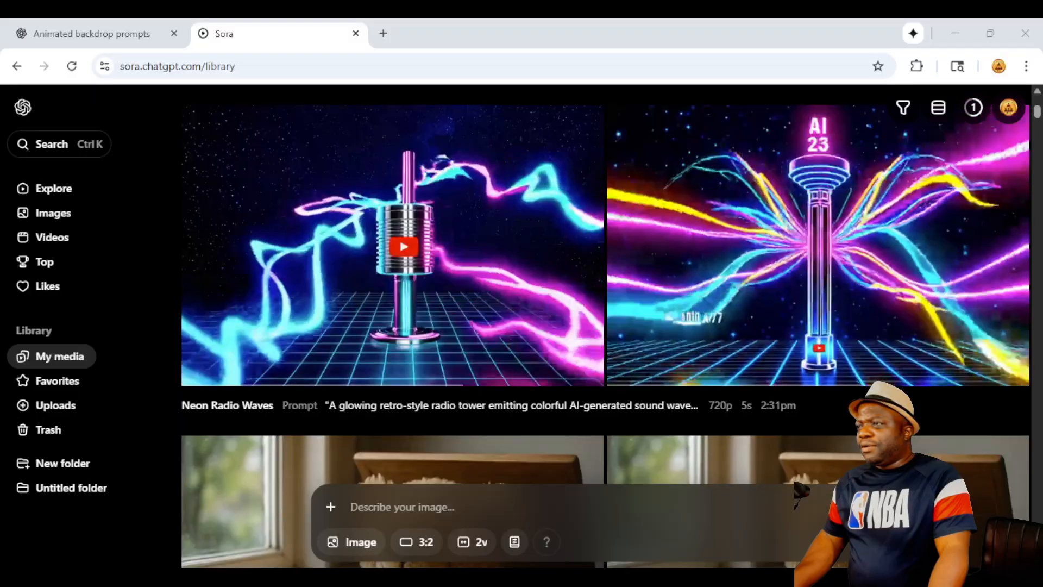
click(974, 107)
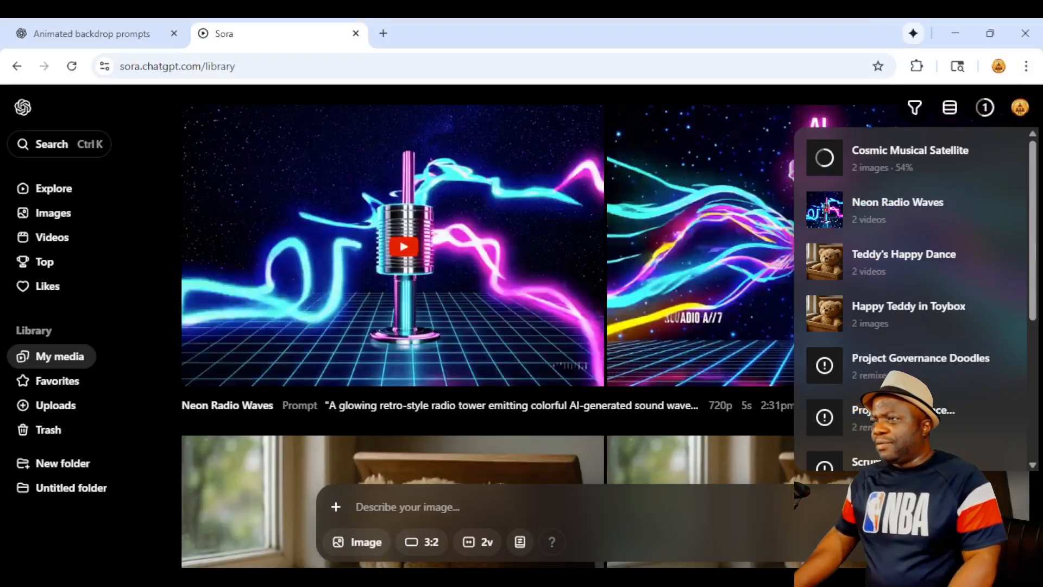
click(980, 107)
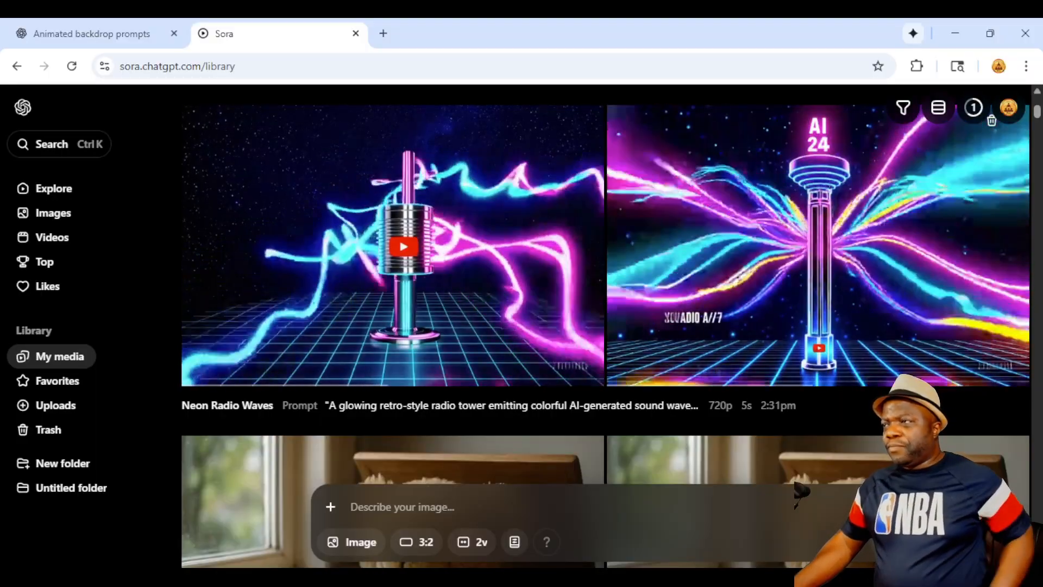
click(973, 108)
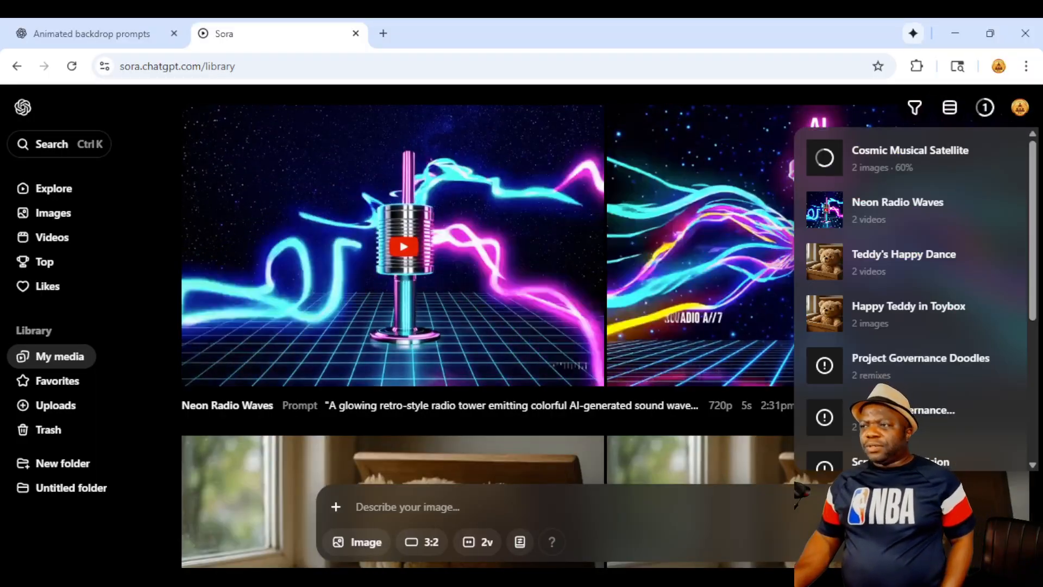
click(910, 158)
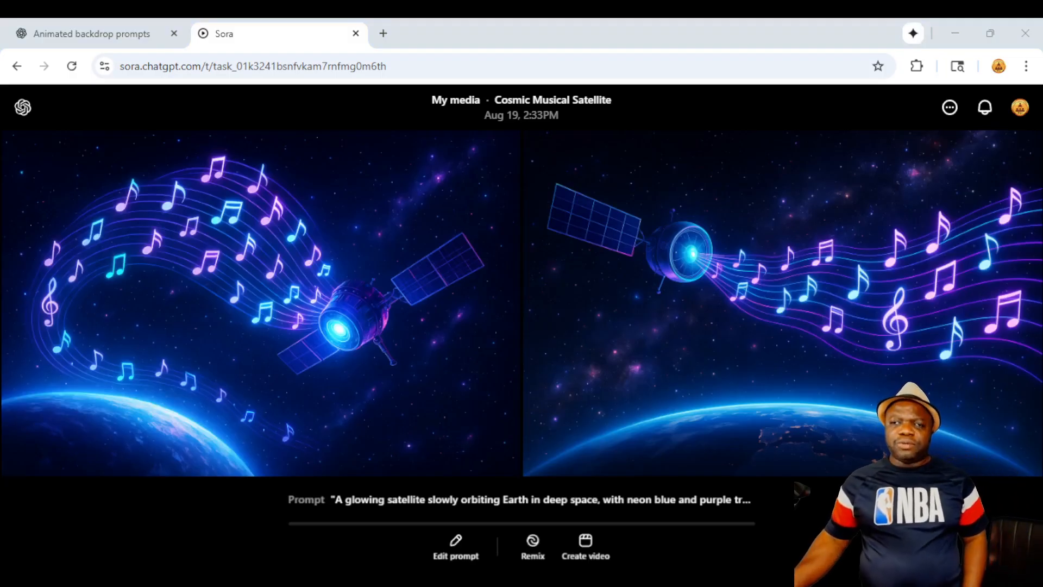
Open the second satellite image, with notes streaming away from the satellite, and change its prompt's output type to video
click(782, 304)
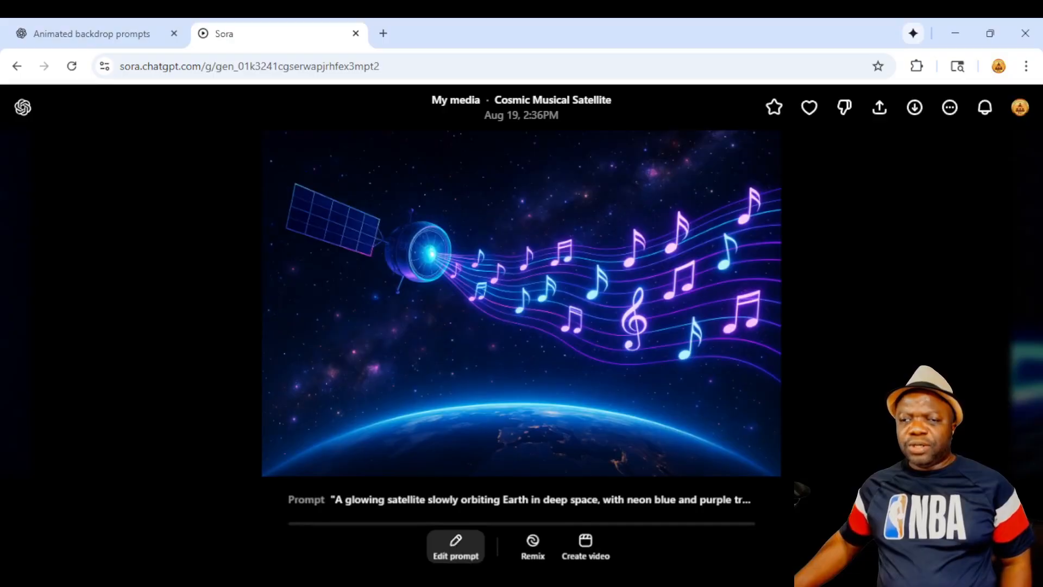
click(456, 545)
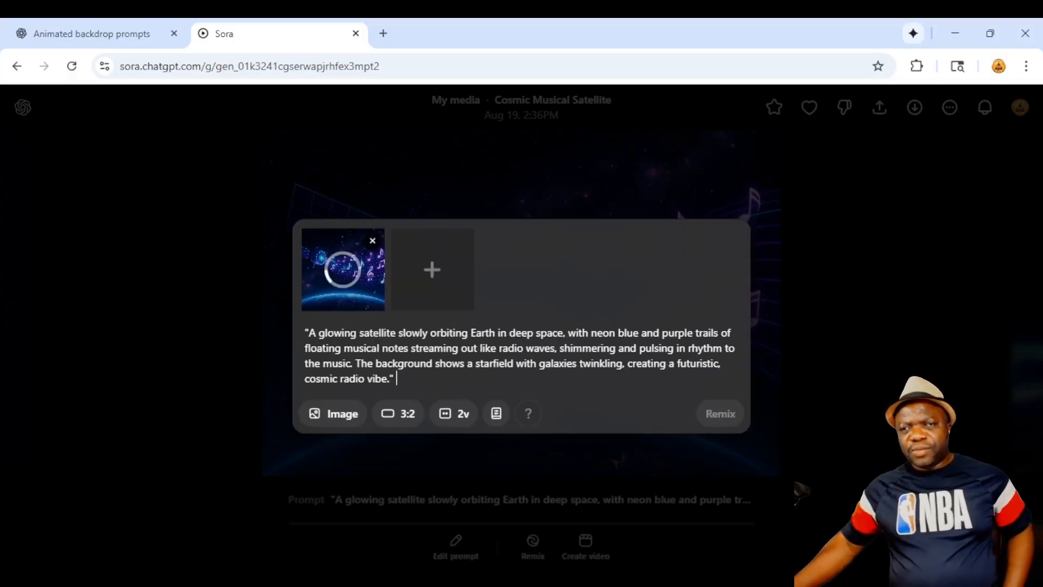
click(333, 414)
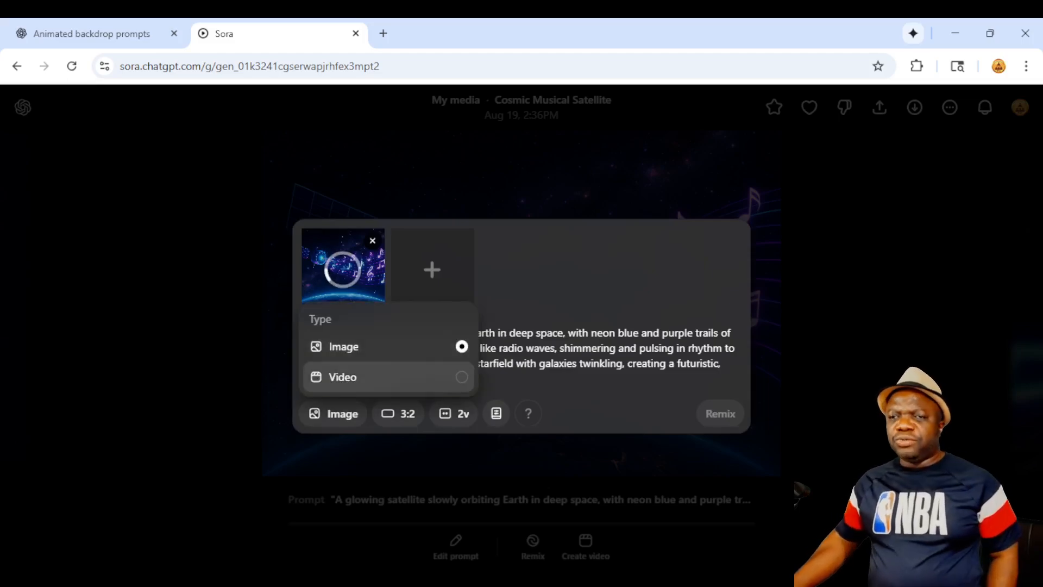
click(342, 377)
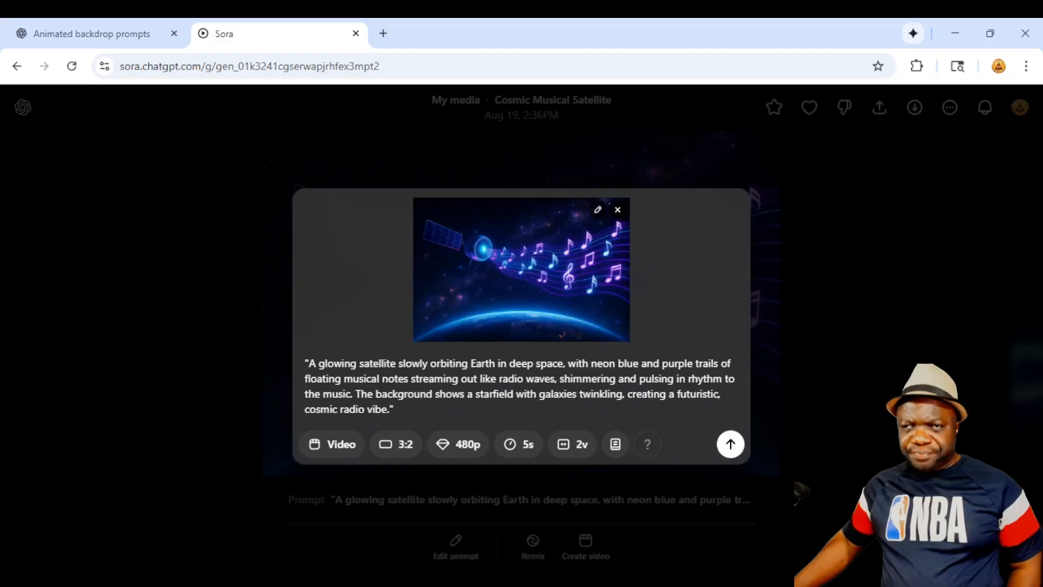
Try a 10-second duration, set the resolution to 720p, and generate the video from the satellite image
click(519, 444)
click(551, 377)
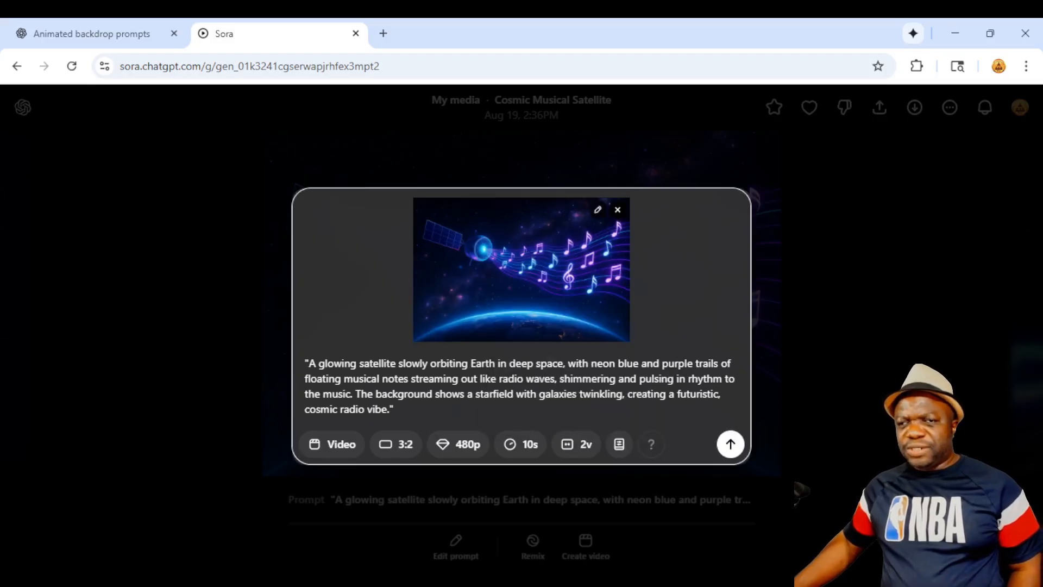
click(458, 444)
click(469, 378)
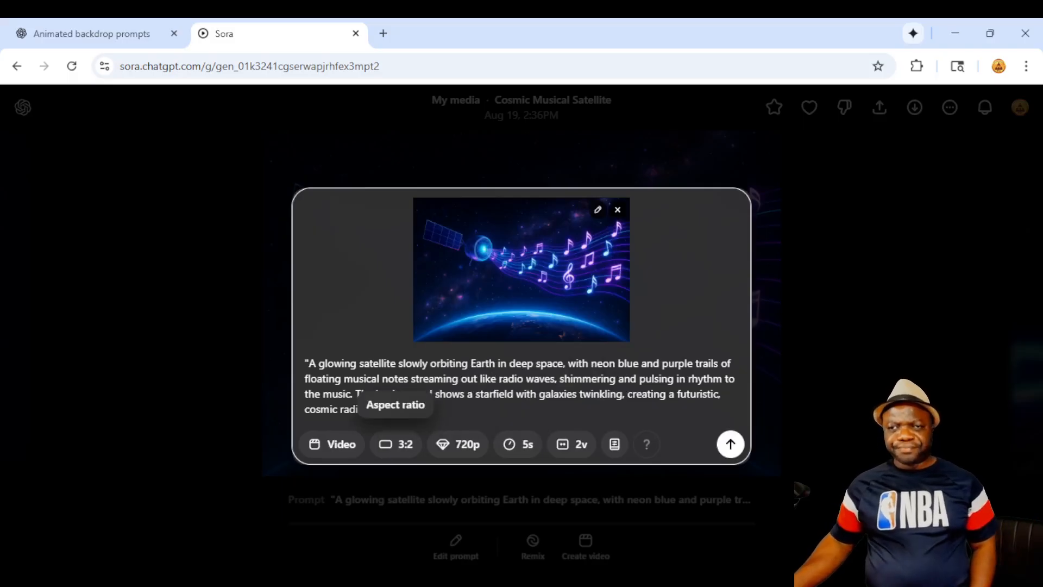
click(731, 444)
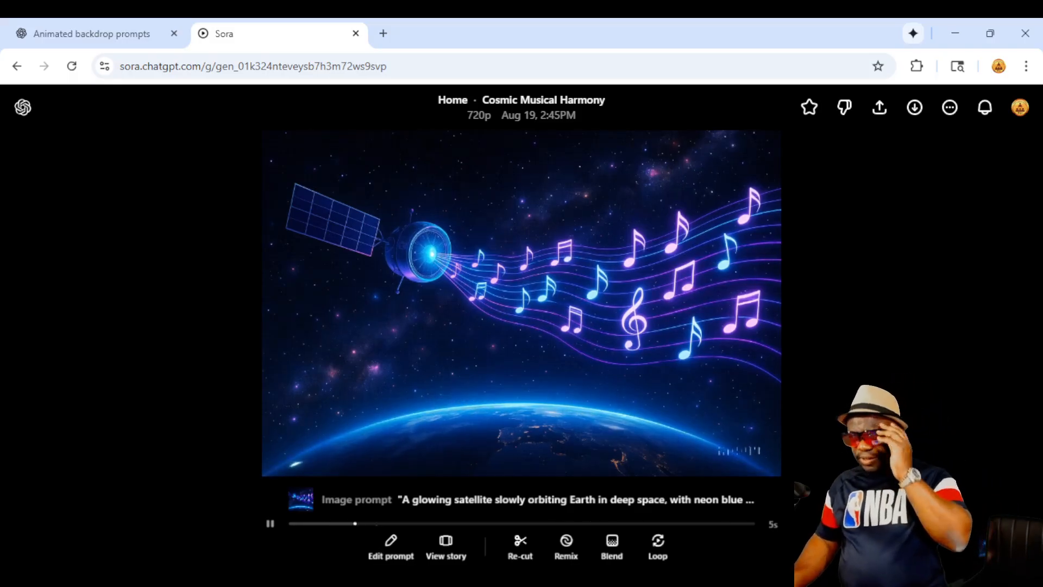
Close the Cosmic Musical Harmony video and browse the generated satellite and radio tower results in the media library
key(Escape)
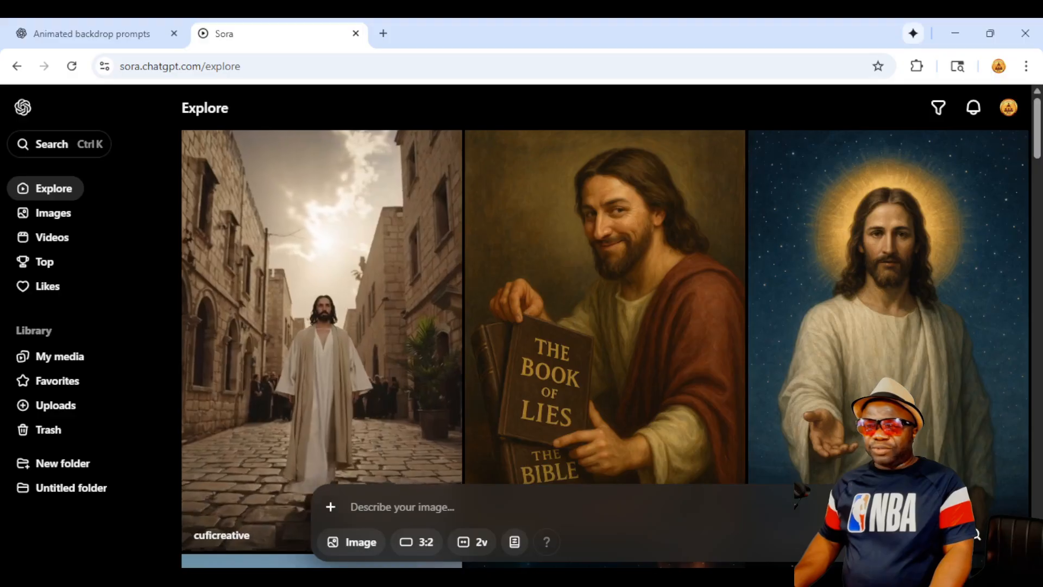
click(60, 356)
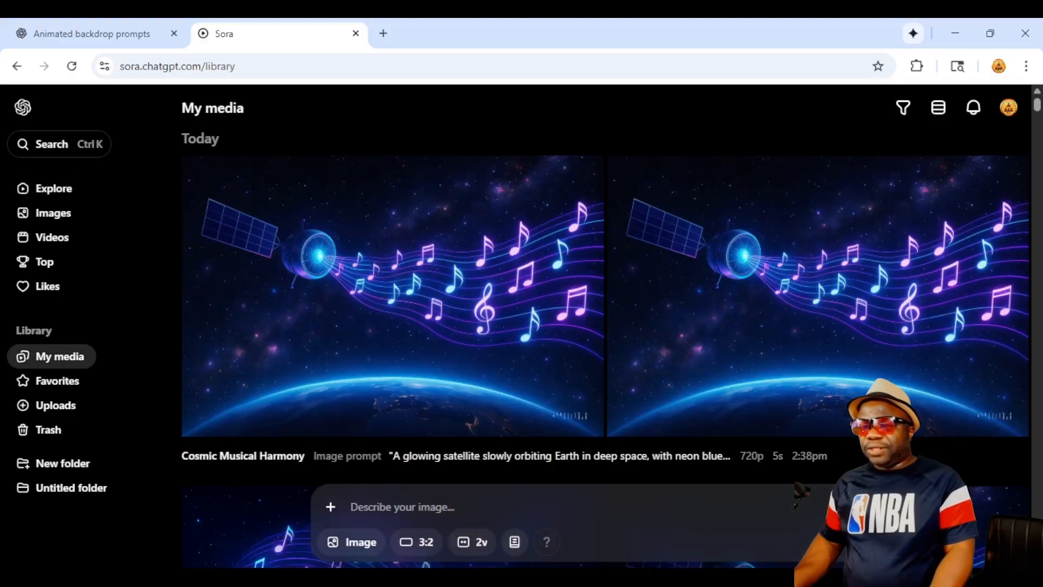
scroll(384, 282, down, 4)
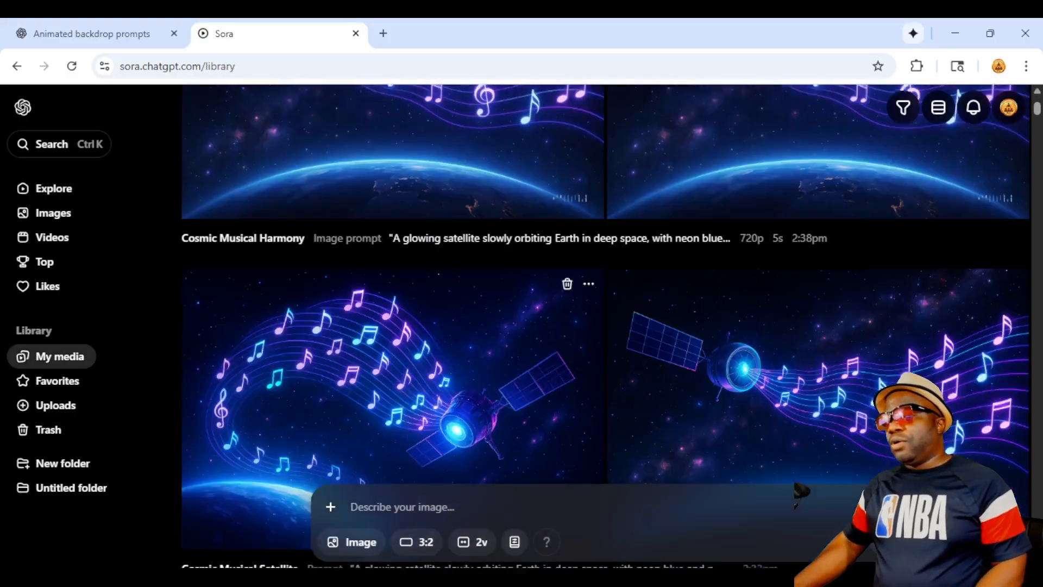
scroll(606, 326, down, 8)
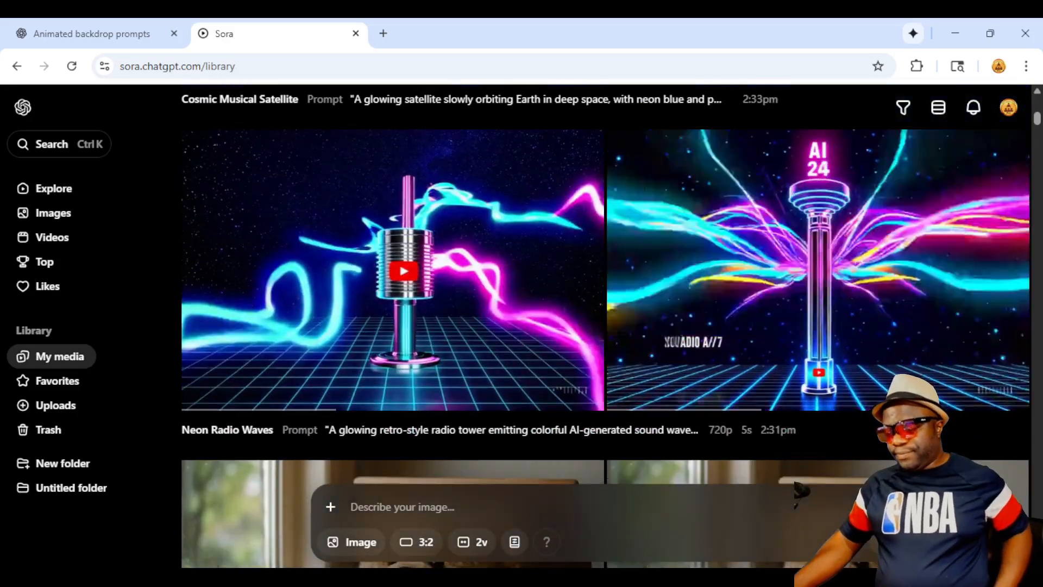